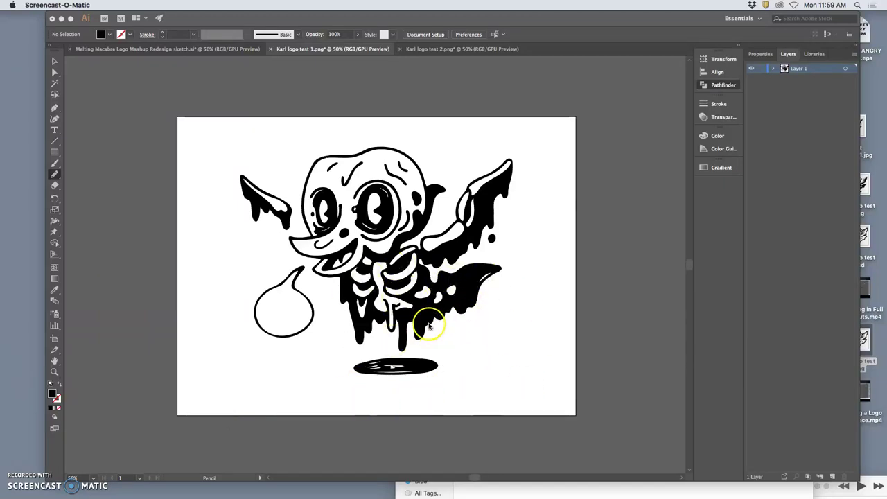
Examine the cleaned-up character artwork in Karl logo test 1.png, both close up and at a reduced size.
left_click(507, 265)
key("super+equal")
key("super+equal")
key("super+equal")
key("super+equal")
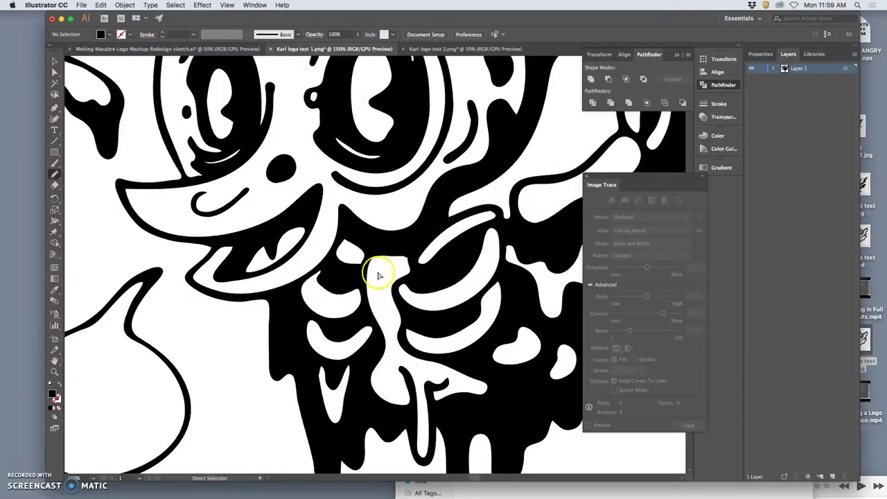
scroll(379, 273, "up", 3)
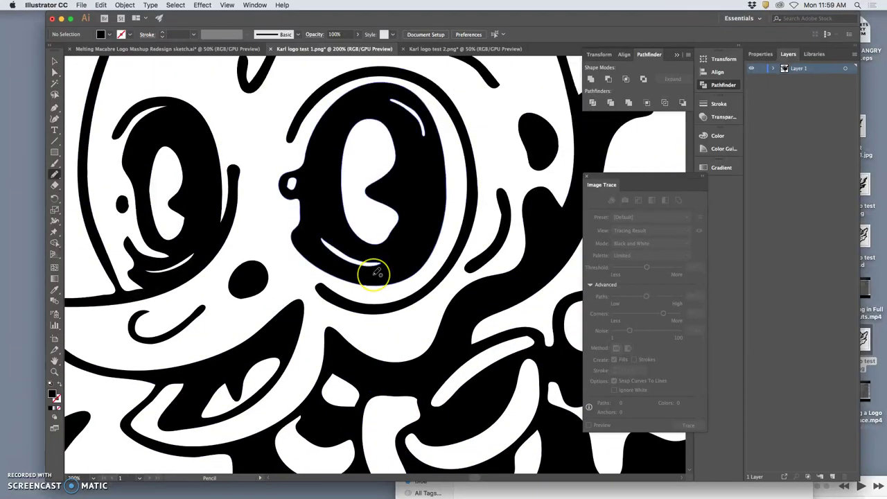
scroll(375, 273, "right", 3)
scroll(376, 272, "up", 10)
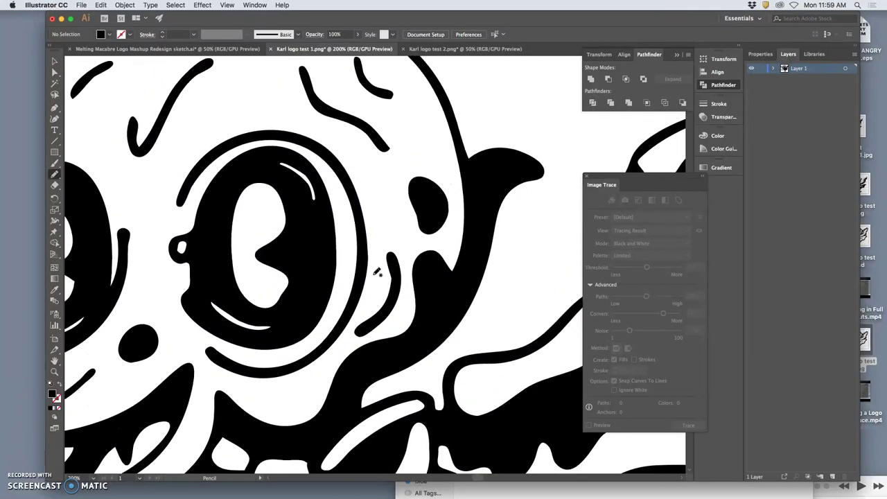
scroll(376, 273, "down", 10)
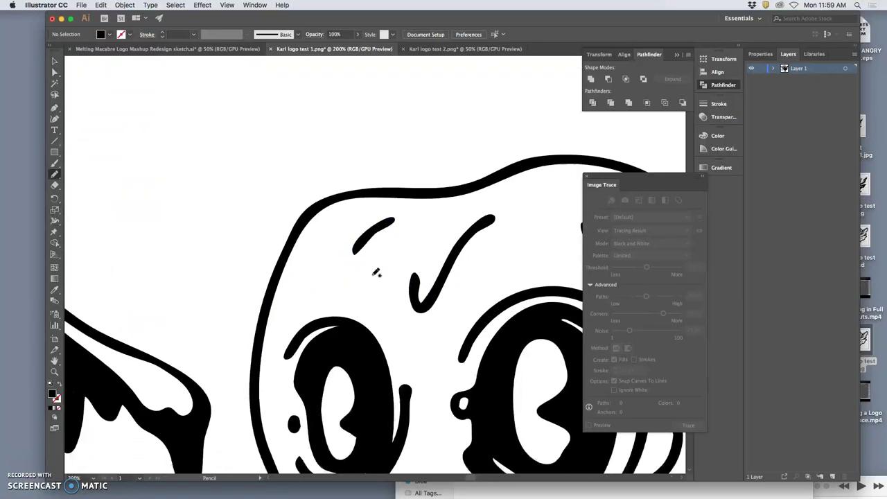
scroll(376, 272, "down", 10)
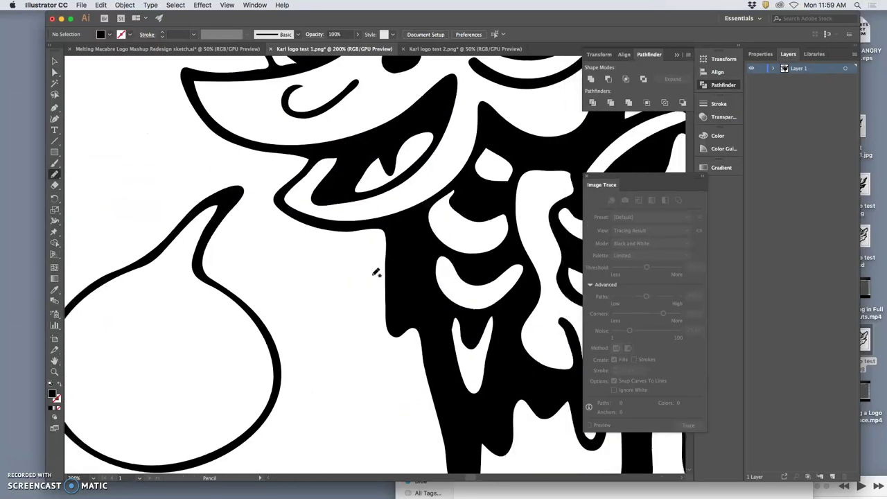
scroll(376, 272, "down", 5)
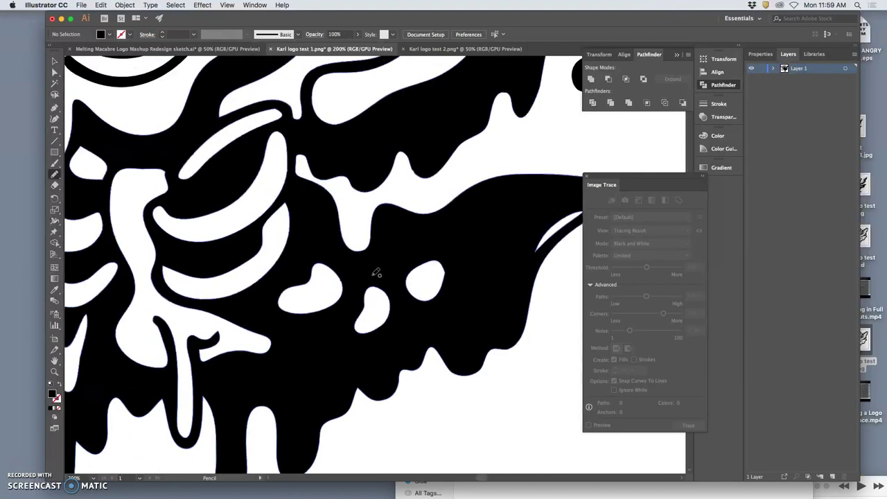
scroll(374, 275, "down", 6)
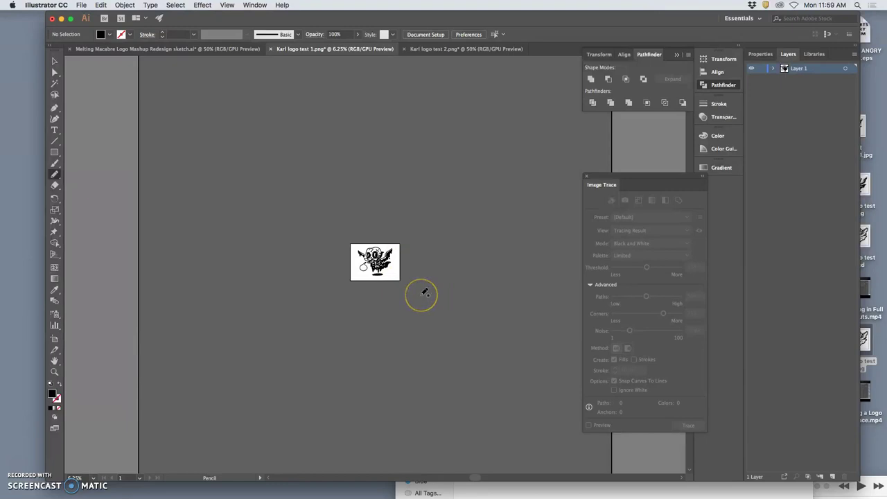
scroll(425, 291, "up", 7)
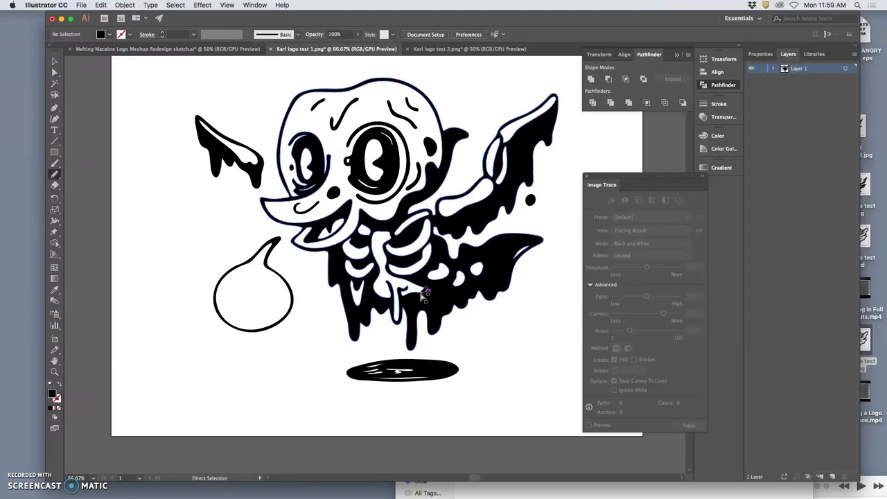
scroll(425, 295, "down", 2)
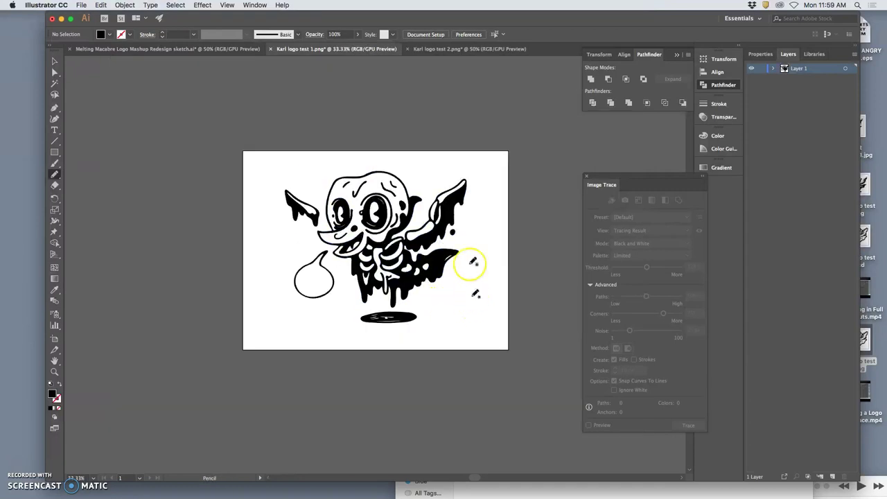
Trace the placed character image in Karl logo test 2.png with the Silhouettes Image Trace preset.
left_click(446, 49)
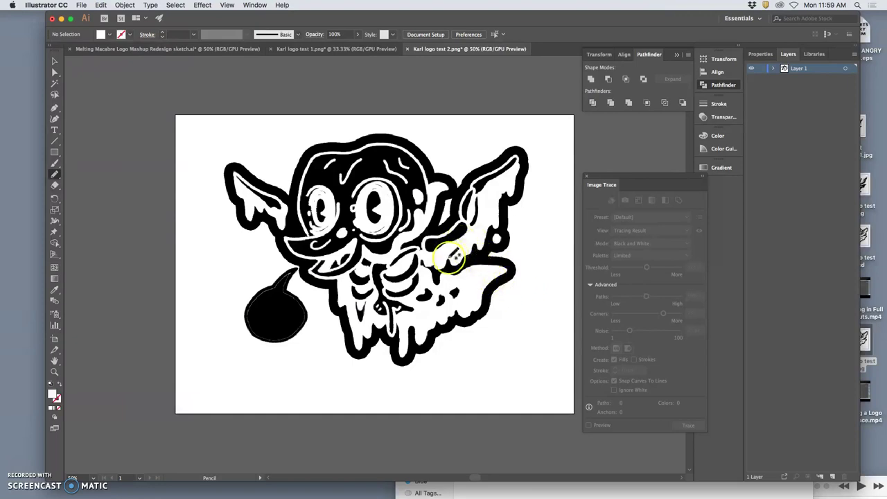
left_click(350, 50)
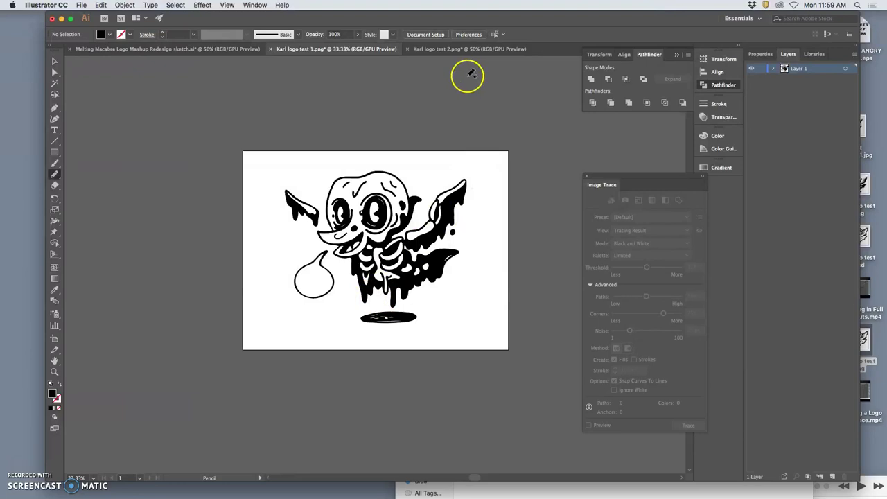
left_click(456, 51)
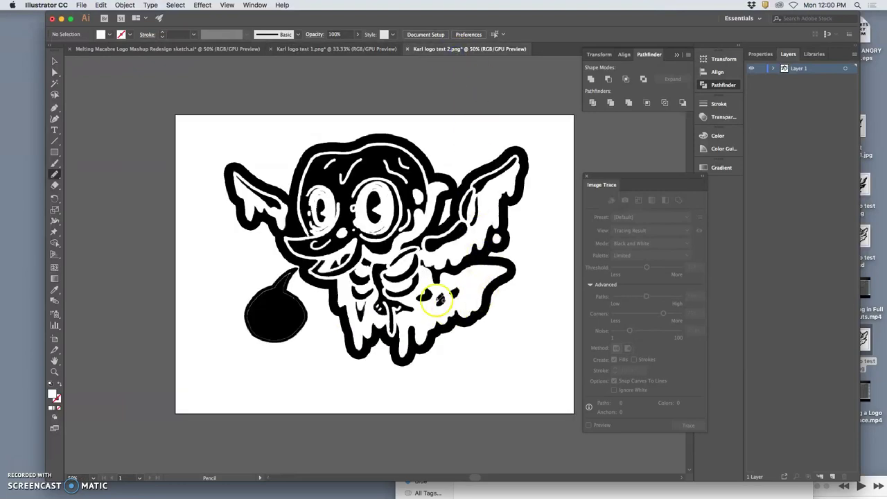
left_click(54, 61)
left_click(340, 191)
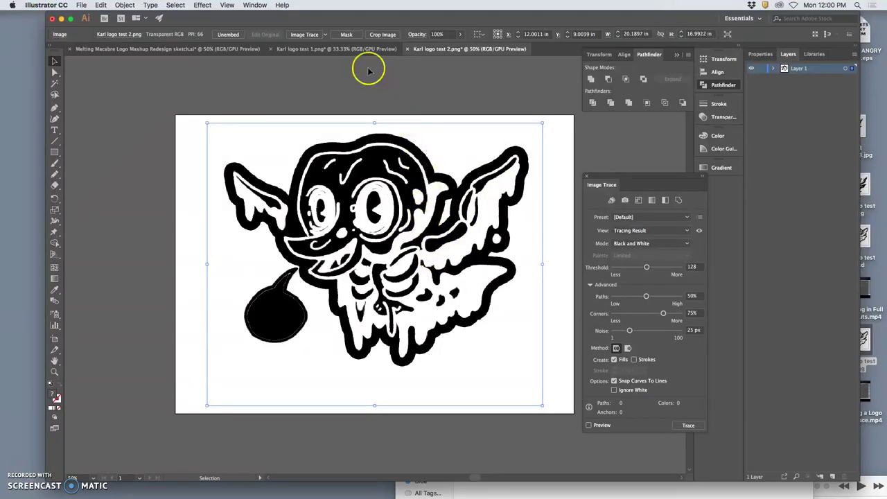
left_click(326, 35)
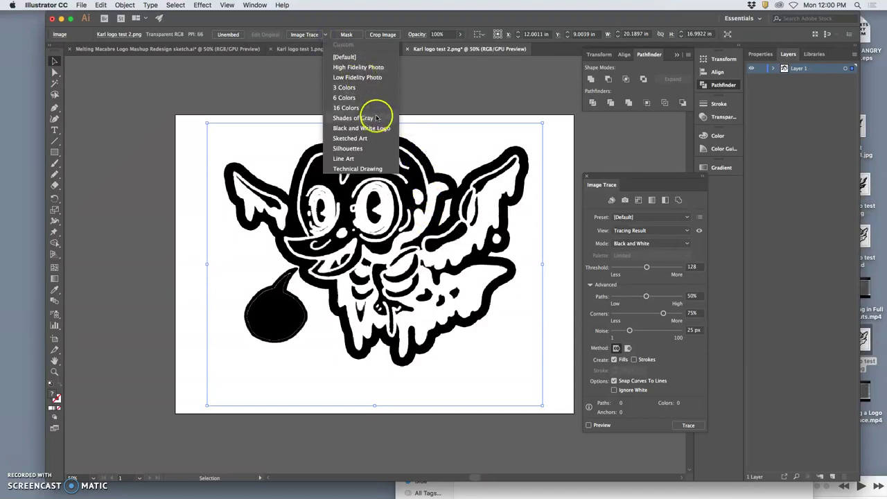
left_click(347, 148)
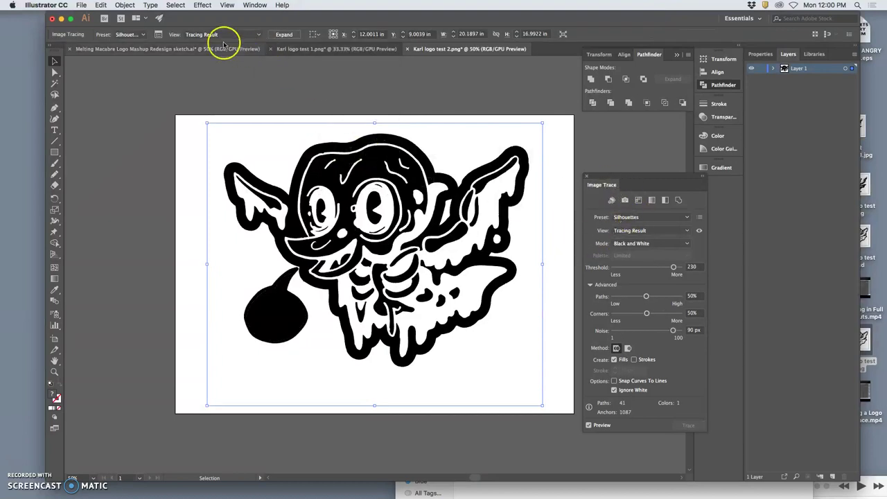
Reopen the Image Trace options and try the trace with Ignore White turned off.
left_click(587, 176)
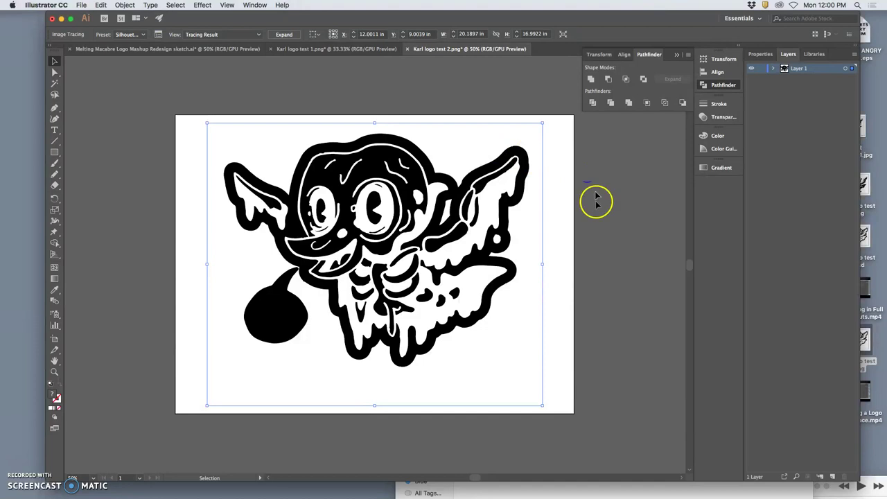
left_click(157, 37)
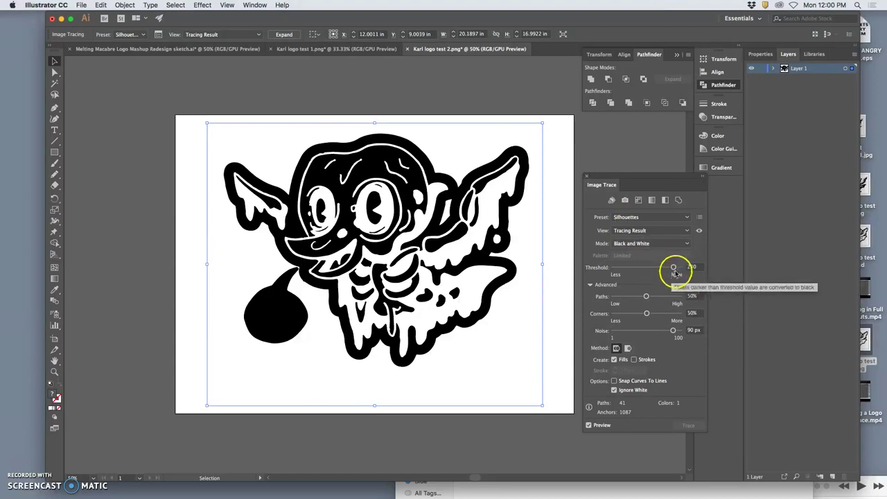
left_click(615, 391)
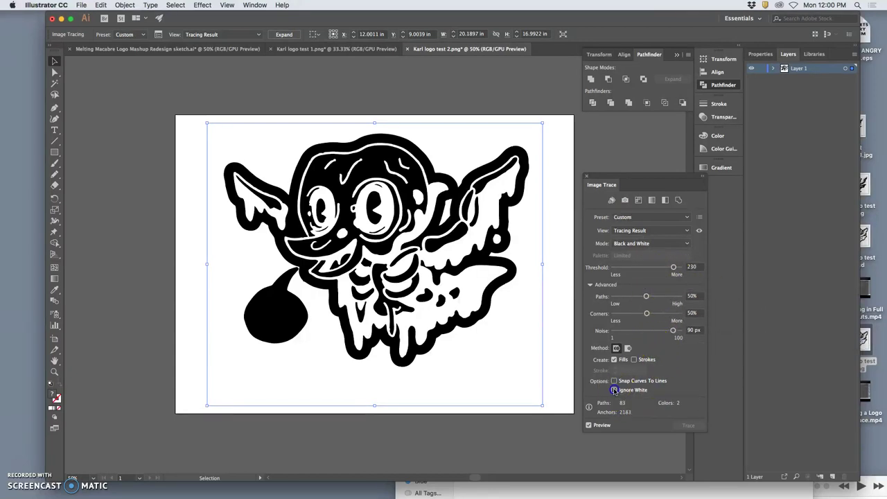
left_click(614, 390)
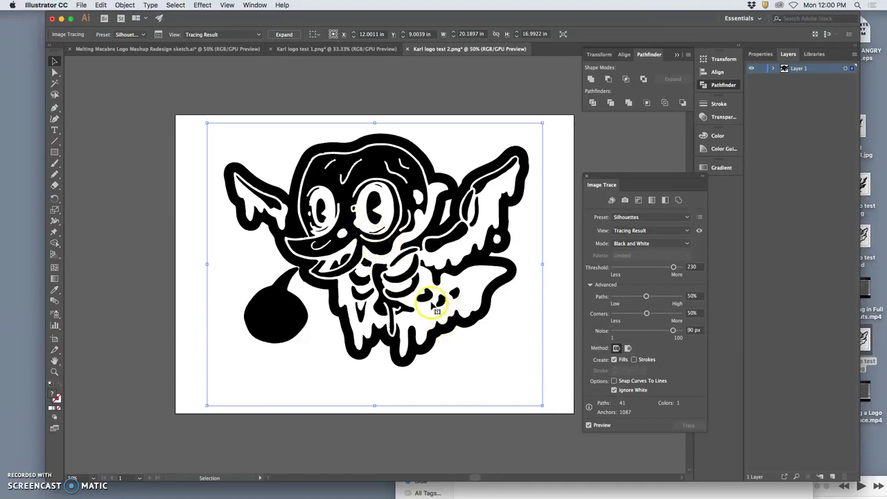
Check the traced edges around the beak and ribs up close and lower the trace threshold to 157.
key("super+1")
scroll(430, 297, "up", 5)
scroll(422, 286, "down", 5)
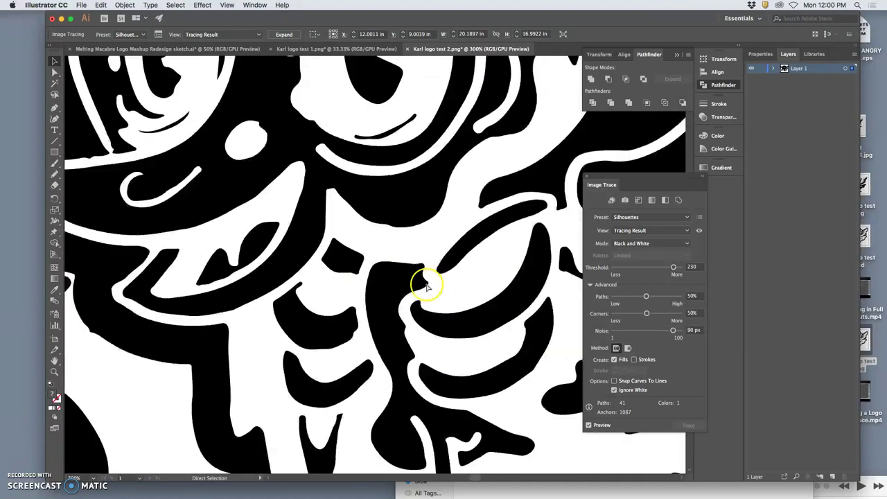
scroll(312, 301, "up", 4)
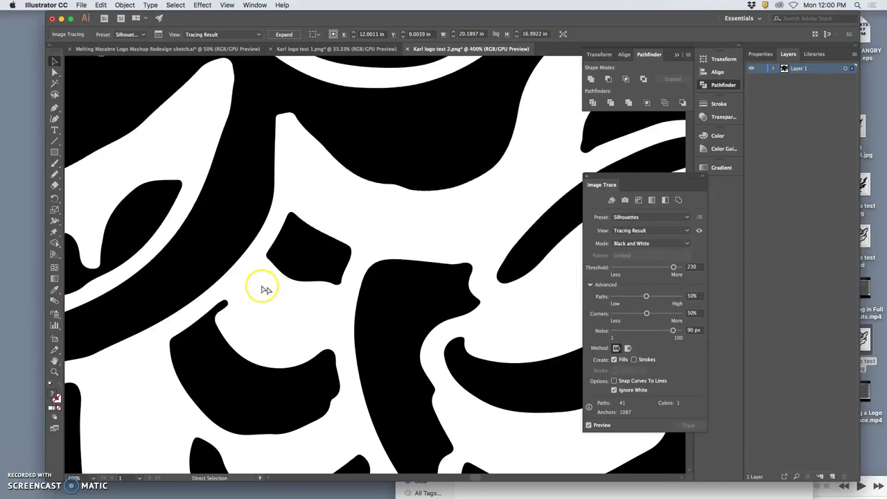
scroll(246, 281, "up", 5)
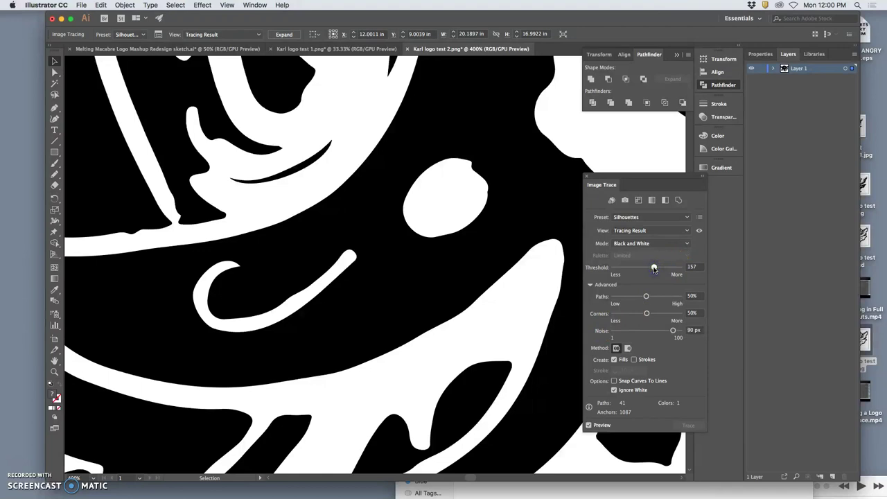
left_click(654, 269)
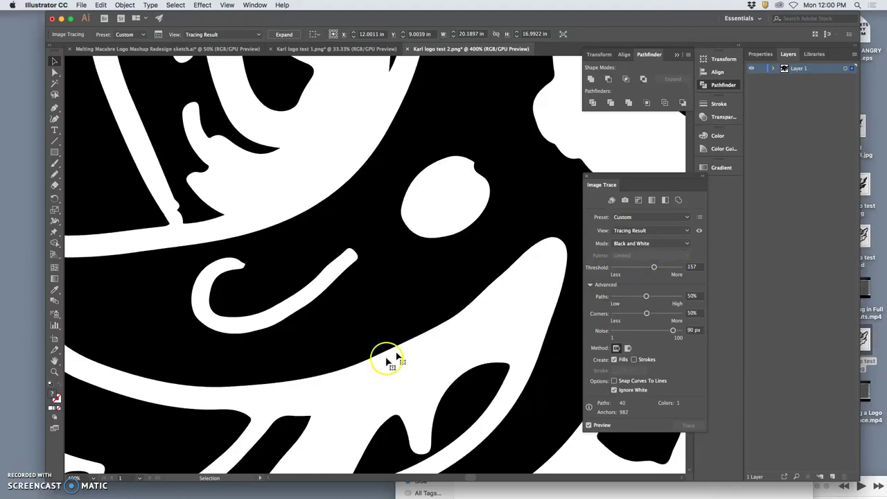
Set the character trace's threshold to 170 while viewing the whole artwork.
key("super+minus")
key("super+minus")
key("super+minus")
key("super+minus")
key("super+minus")
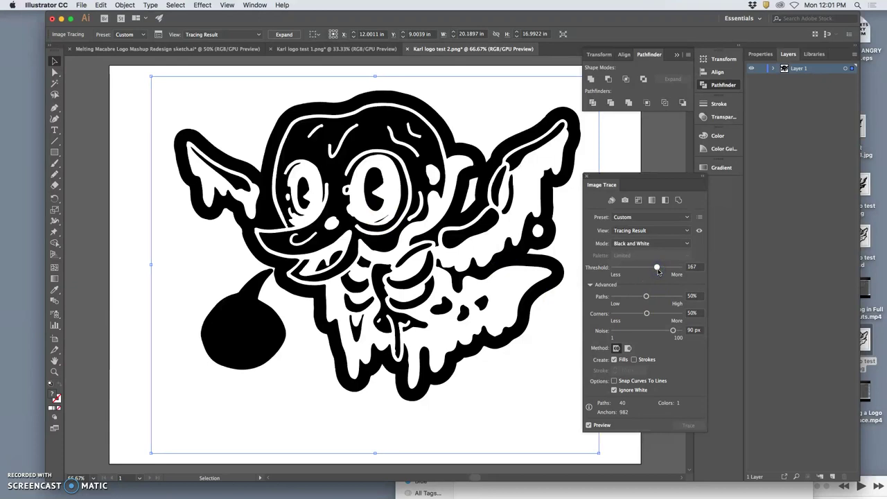
left_click_drag(658, 269, 660, 272)
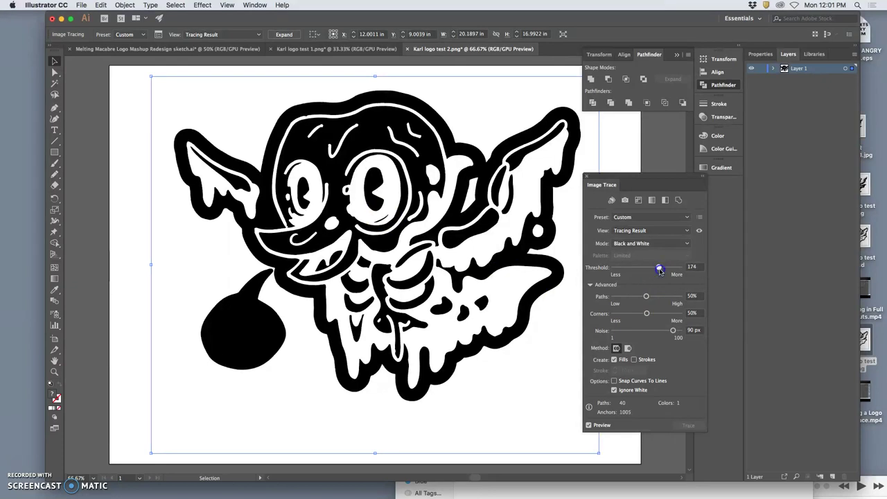
Reduce the trace's Paths value to 26%.
left_click(646, 297)
left_click_drag(647, 297, 637, 297)
left_click_drag(635, 298, 631, 299)
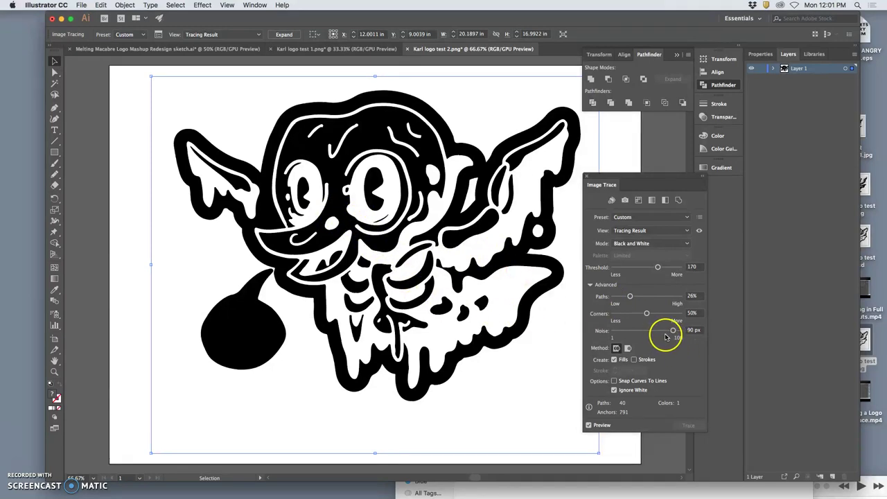
Lower the trace noise to 13 px and check the small details in the ribs and drips.
left_click_drag(673, 332, 648, 332)
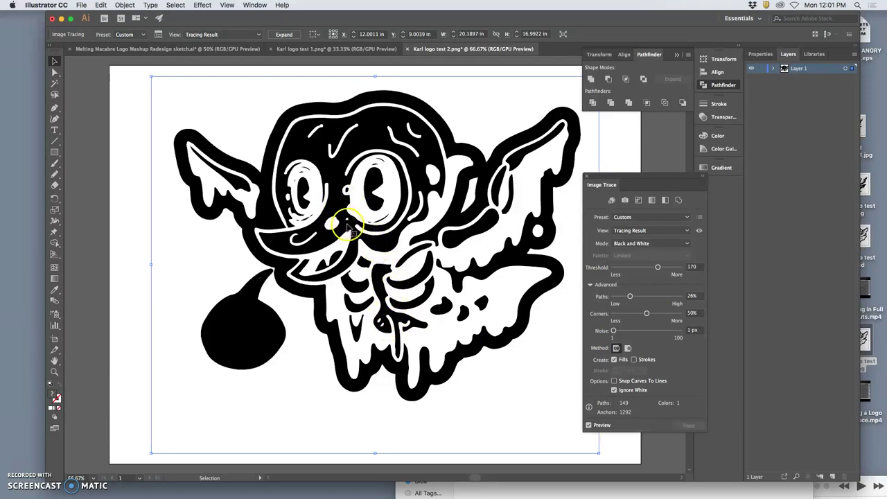
key("super+plus")
key("super+plus")
key("super+plus")
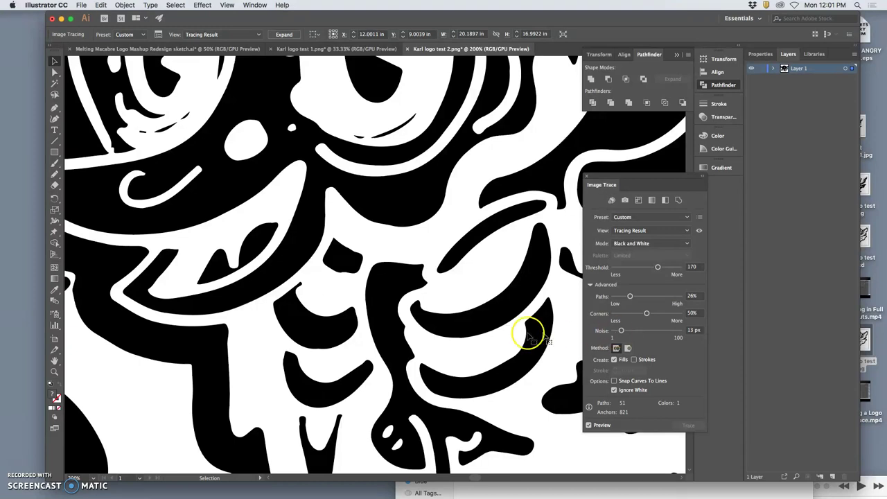
scroll(511, 337, "down", 5)
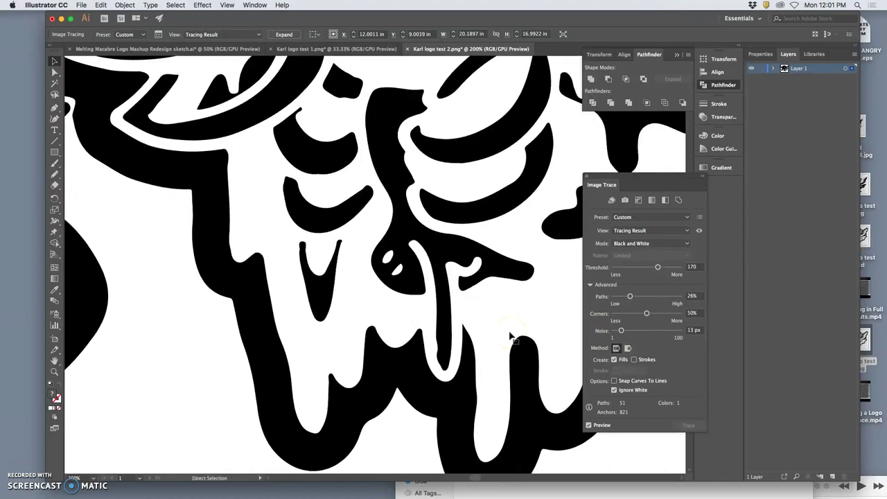
scroll(511, 337, "down", 2)
key("super+minus")
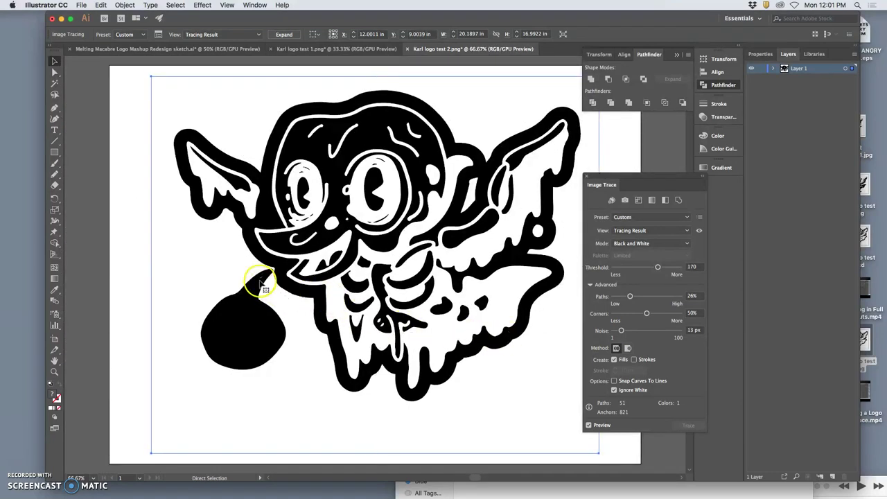
Set the trace noise to 39 px and check the result around the balloon-shaped blob, beak and eyes.
scroll(263, 288, "up", 3)
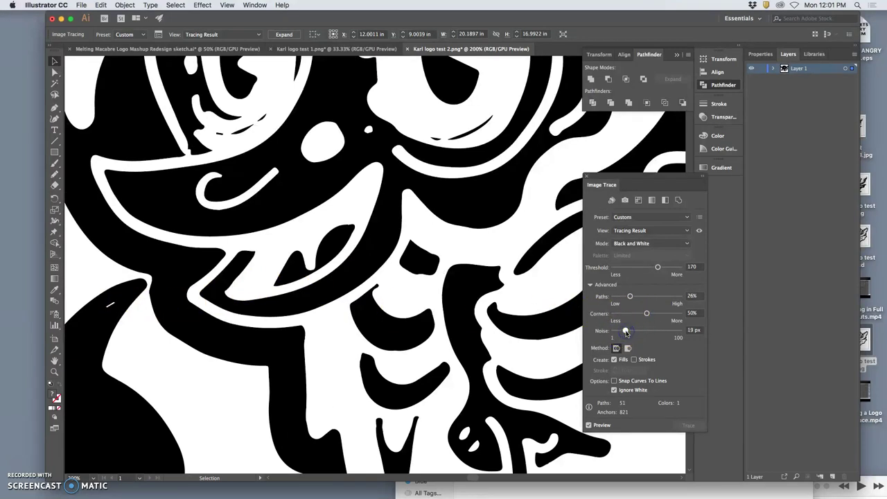
left_click_drag(626, 333, 642, 334)
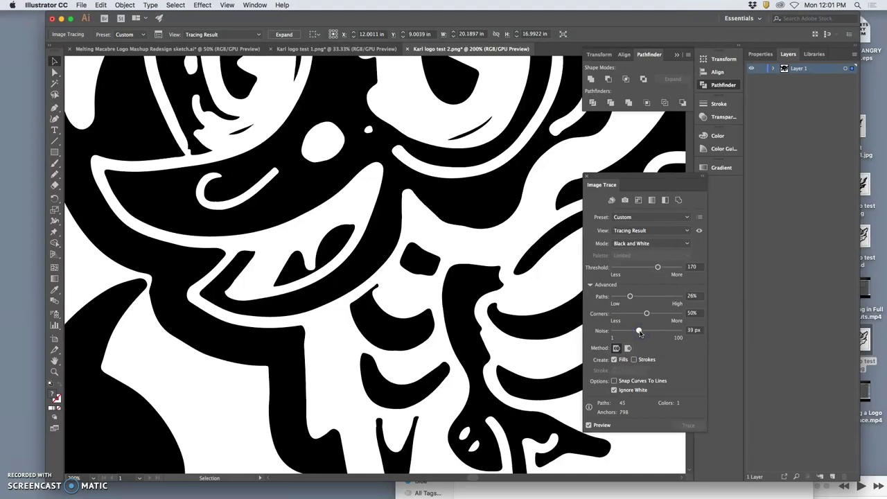
scroll(434, 357, "left", 5)
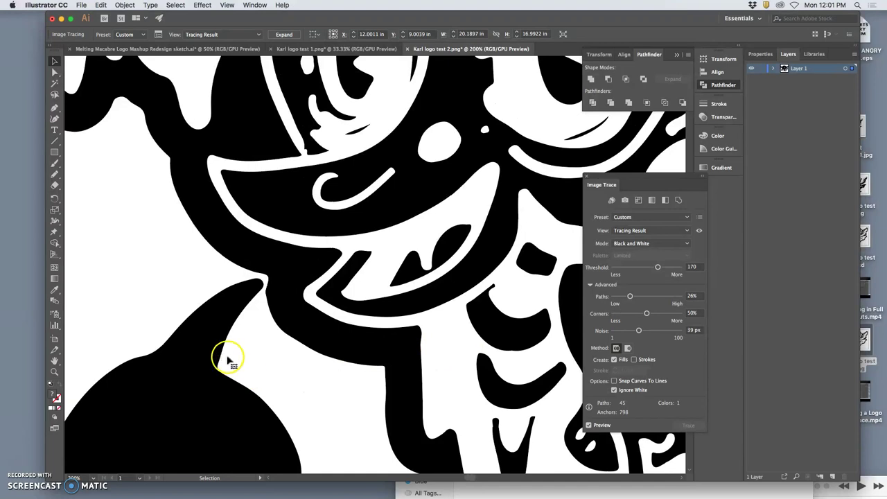
scroll(394, 357, "right", 1)
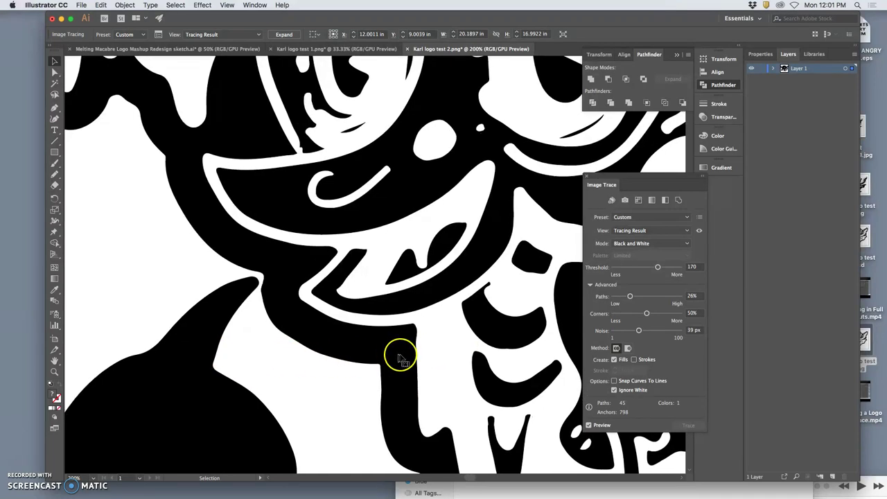
scroll(407, 355, "up", 8)
scroll(410, 353, "right", 3)
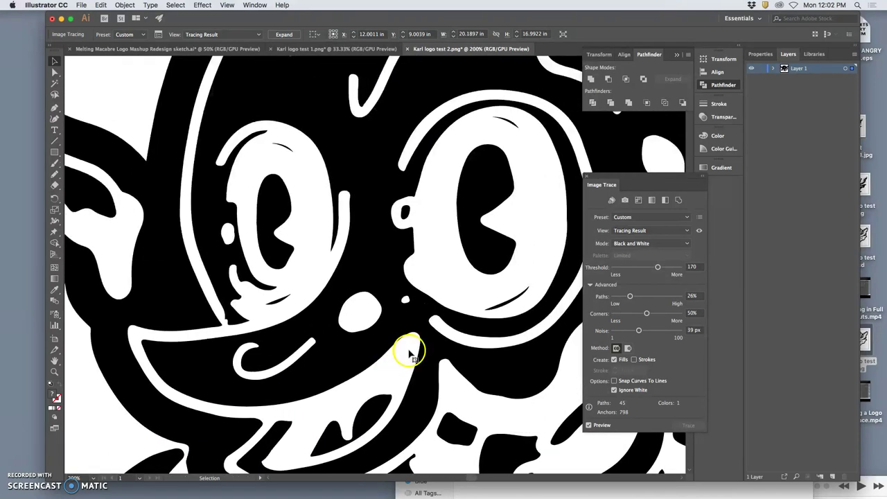
Expand the character's tracing result into editable vector paths and display its anchor points with the Direct Selection tool.
key("super+minus")
scroll(412, 355, "down", 2)
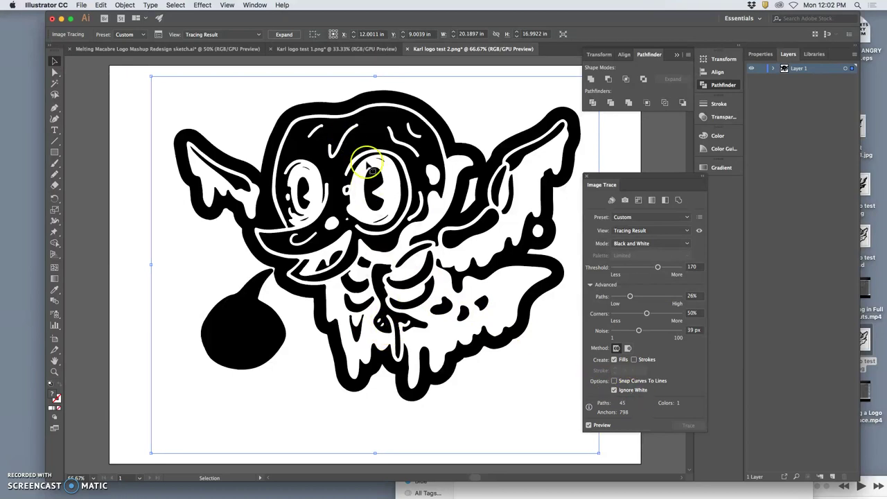
left_click(282, 36)
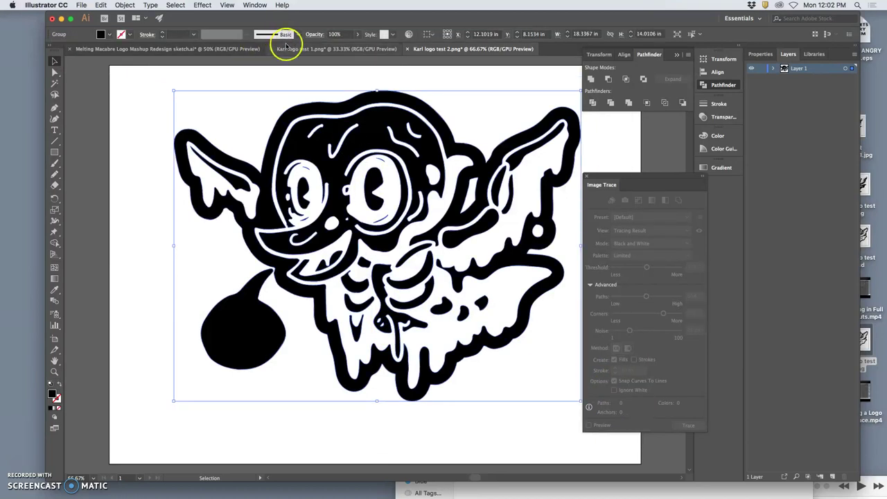
left_click(55, 72)
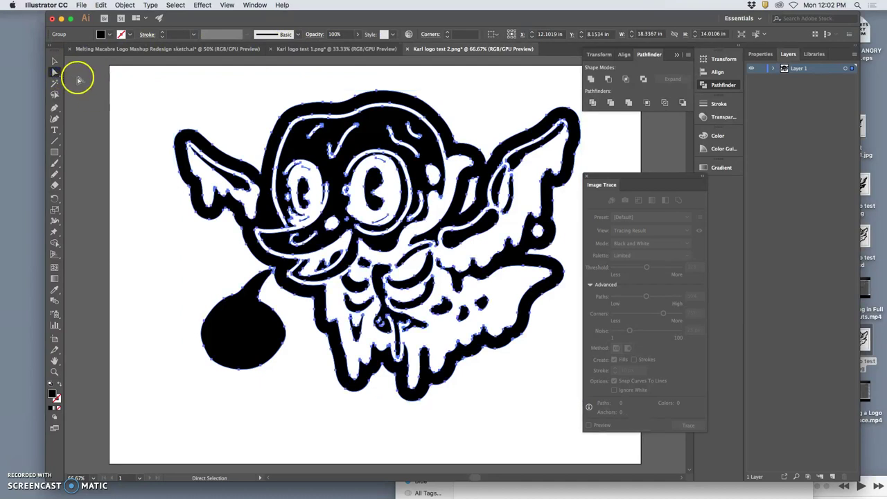
left_click_drag(399, 320, 431, 321)
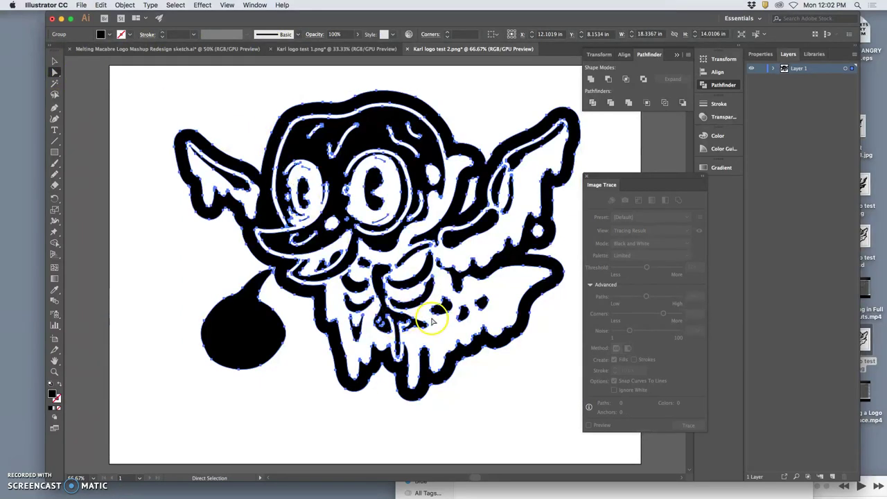
key("super+minus")
key("super+minus")
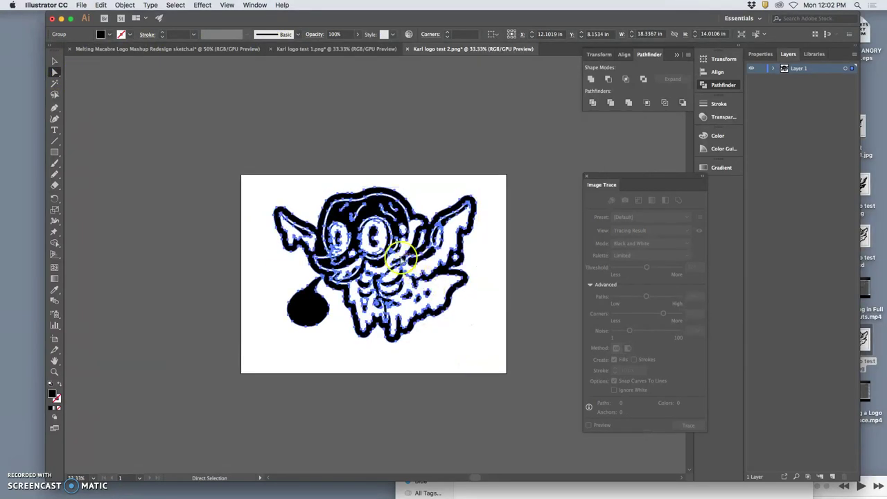
Move the expanded artwork off the artboard and back onto it, and deselect it.
left_click(54, 61)
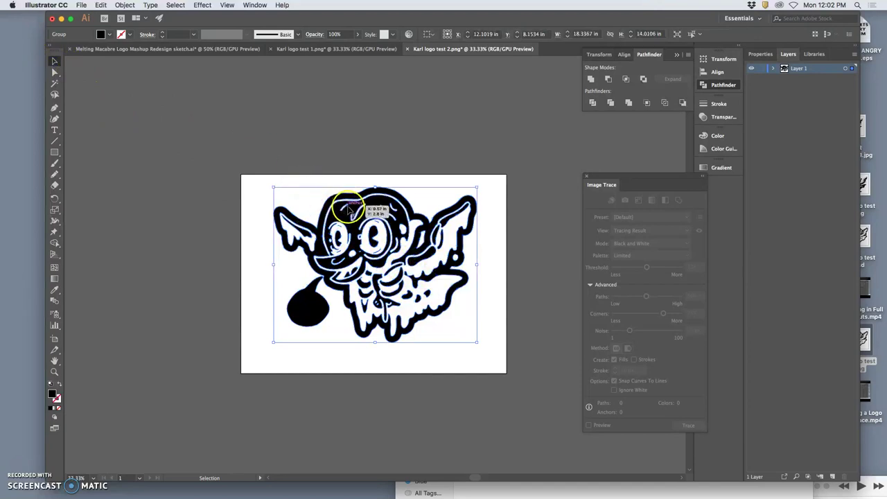
mouse_move(354, 206)
left_mouse_down()
mouse_move(168, 145)
mouse_move(142, 125)
left_mouse_up()
scroll(173, 169, "left", 3)
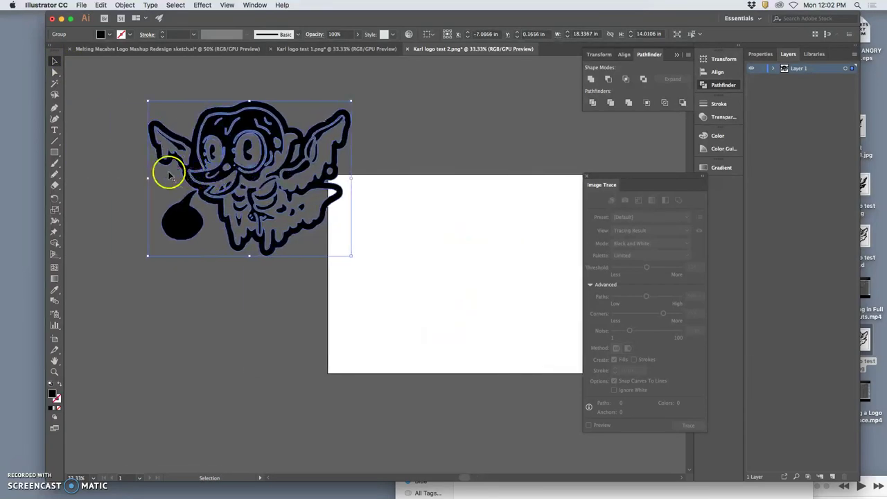
mouse_move(238, 133)
left_mouse_down()
mouse_move(188, 172)
mouse_move(232, 175)
mouse_move(320, 211)
mouse_move(327, 152)
mouse_move(497, 144)
mouse_move(501, 233)
left_mouse_up()
left_click(504, 337)
scroll(478, 407, "right", 5)
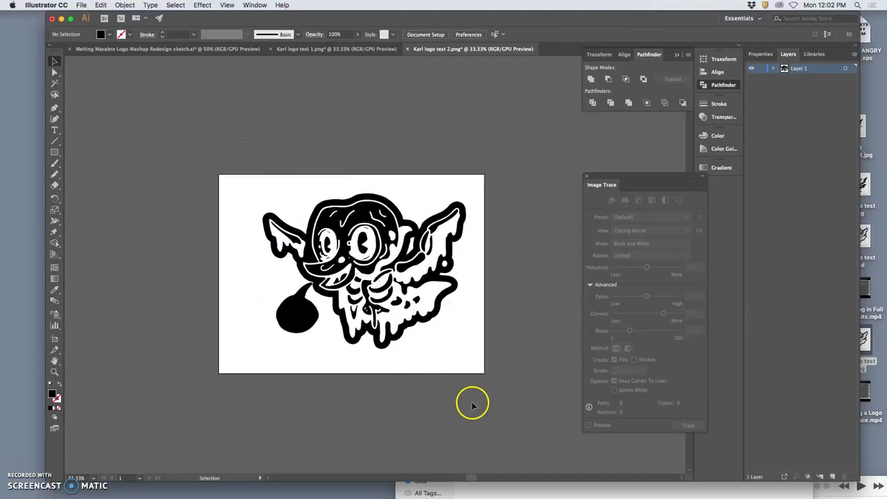
Look at the artwork in Karl logo test 1.png for comparison and return to Karl logo test 2.png.
left_click(313, 50)
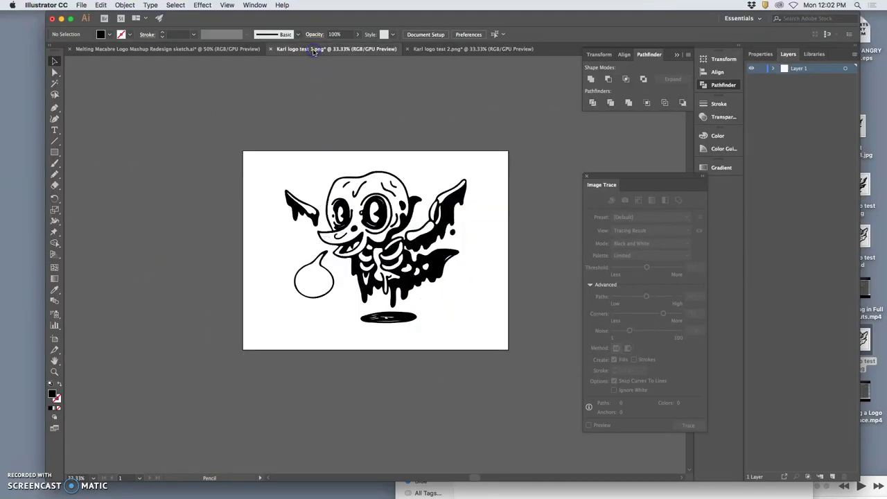
left_click(420, 49)
left_click(419, 48)
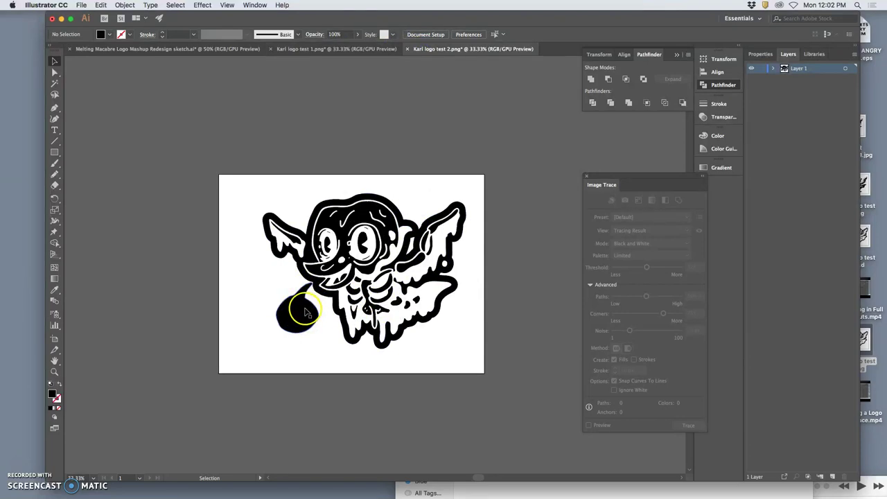
Select the solid black balloon shape, erase a thin line just inside its entire contour including the tail, and deselect it.
key("super+equal")
key("super+equal")
key("super+equal")
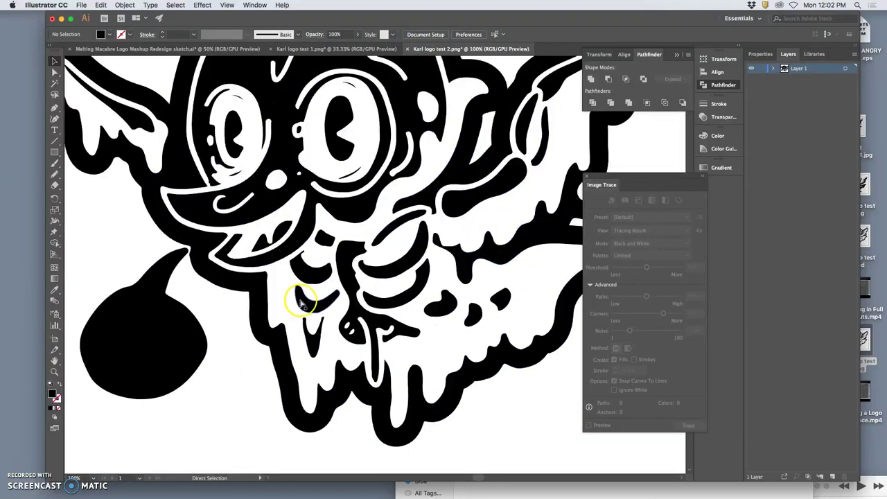
scroll(298, 299, "left", 10)
key("v")
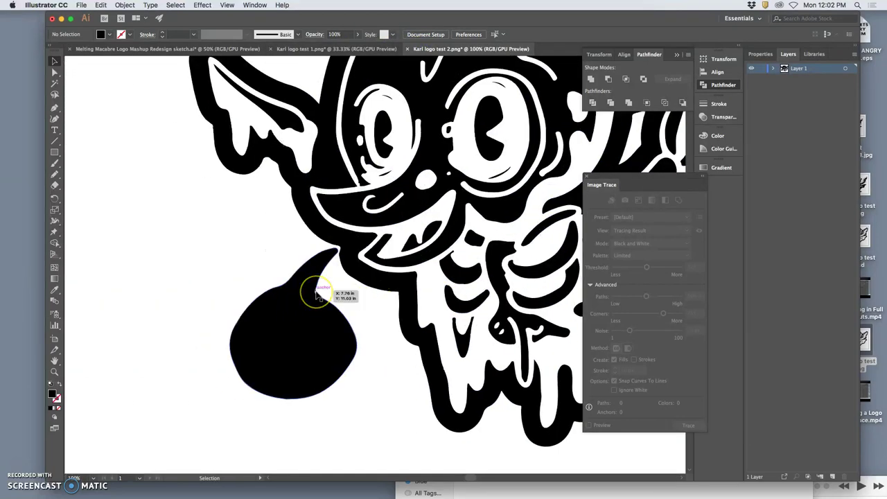
left_click(54, 70)
left_click(266, 314)
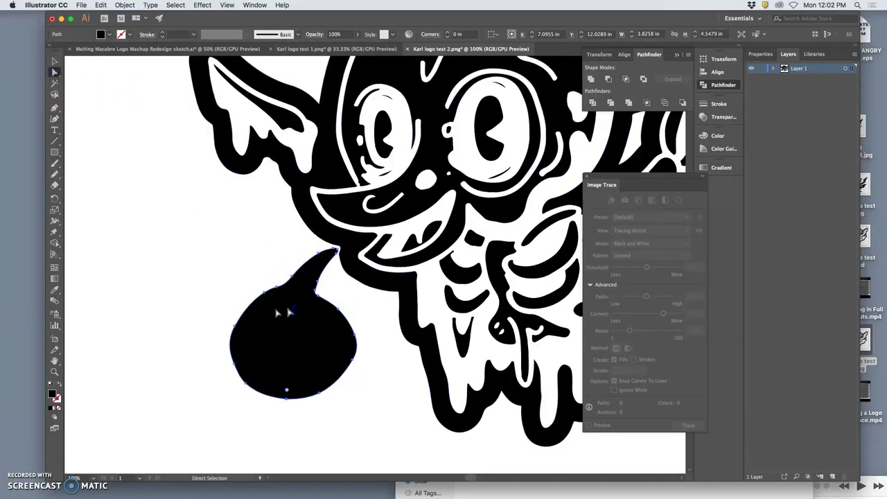
left_click(55, 186)
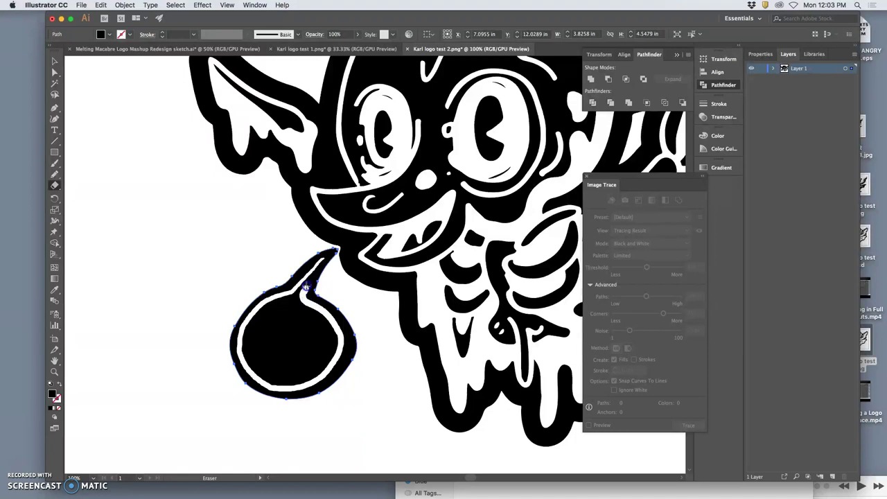
left_click_drag(319, 262, 321, 258)
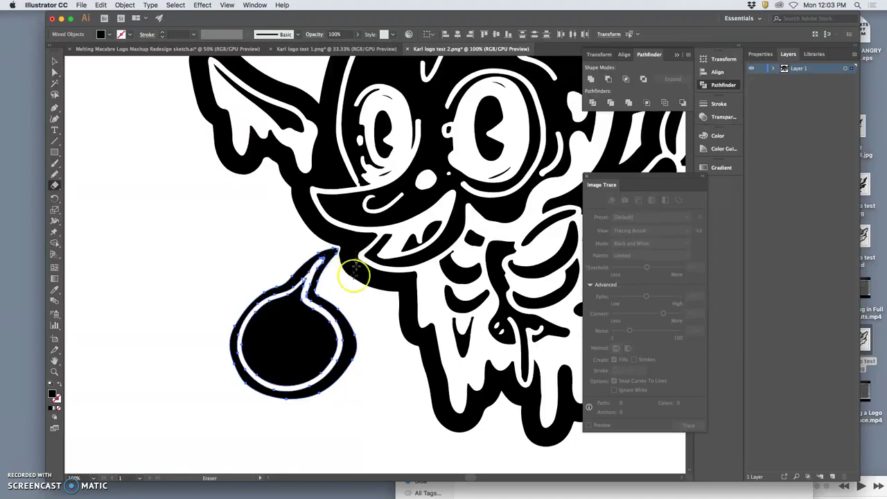
left_click(246, 214, "super")
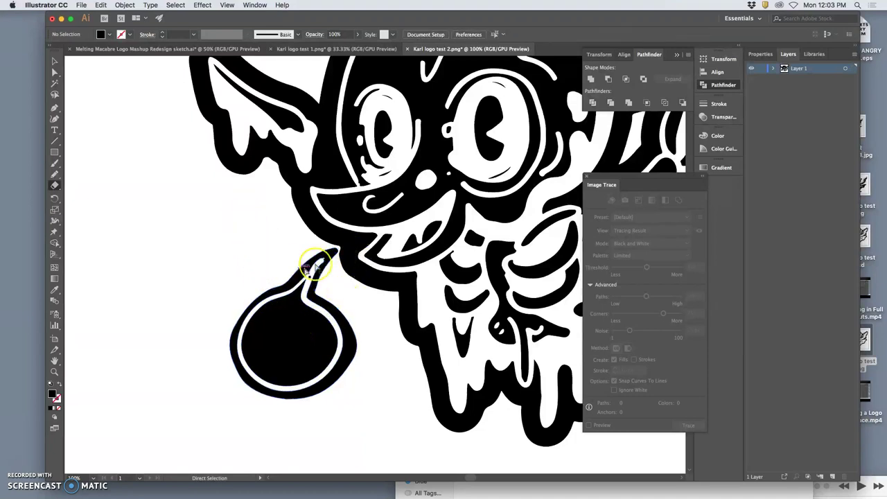
Delete the black inner piece of the balloon so only its outline ring is left, and check the whole artwork.
left_click(54, 72)
left_click(284, 334)
key("Delete")
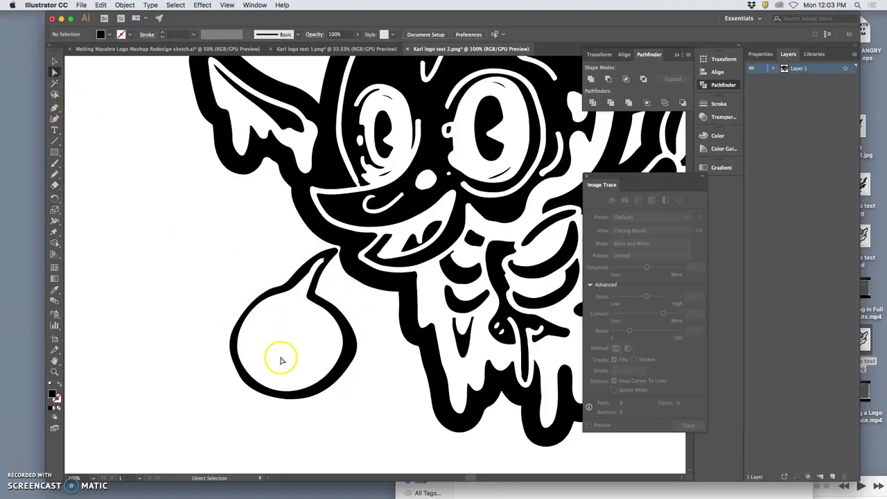
key("super+minus")
key("super+minus")
key("super+minus")
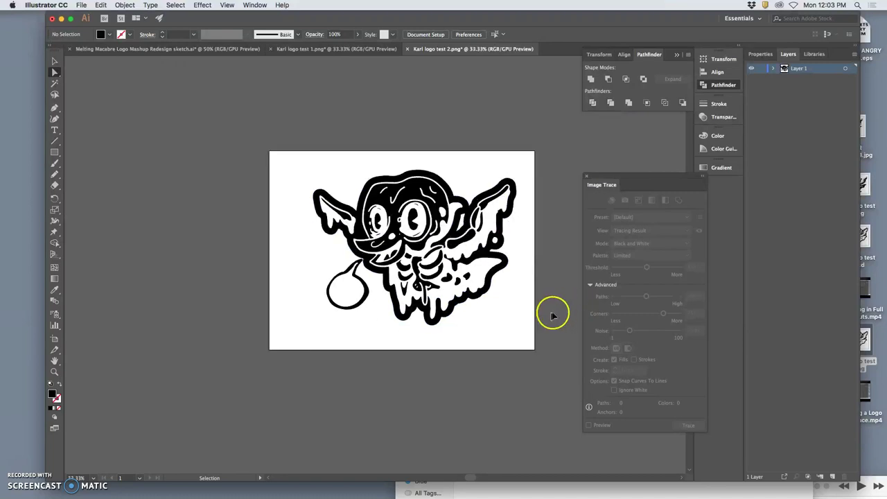
Select the hollow balloon outline and activate the Pencil tool for reshaping it.
key("super+plus")
key("super+plus")
key("super+plus")
key("super+plus")
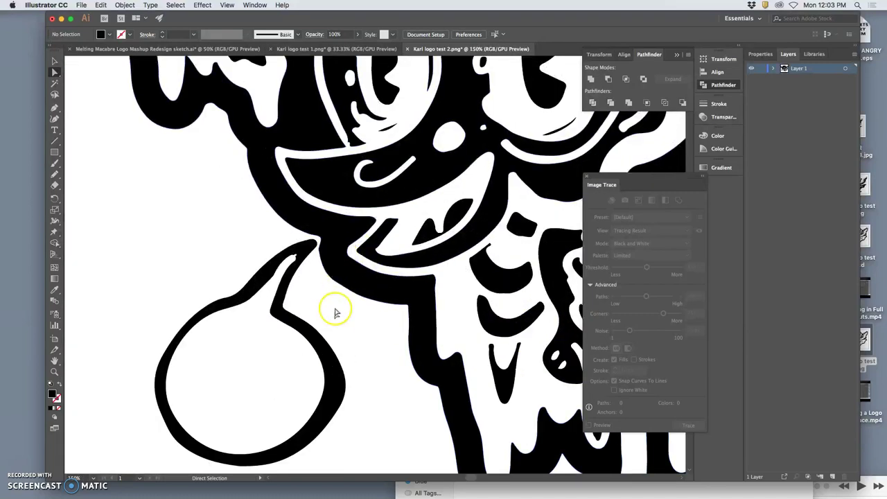
scroll(359, 331, "down", 5)
scroll(358, 331, "left", 3)
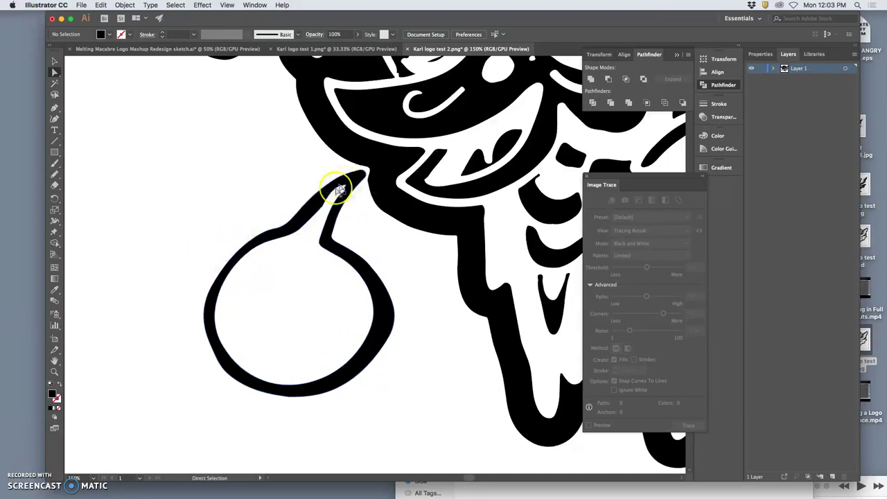
left_click(55, 174)
left_click(328, 189, "super")
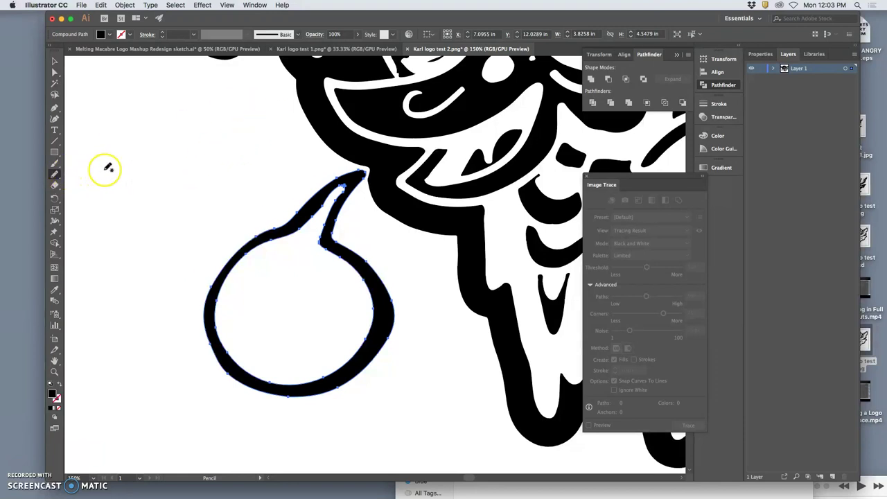
key("a")
key("n")
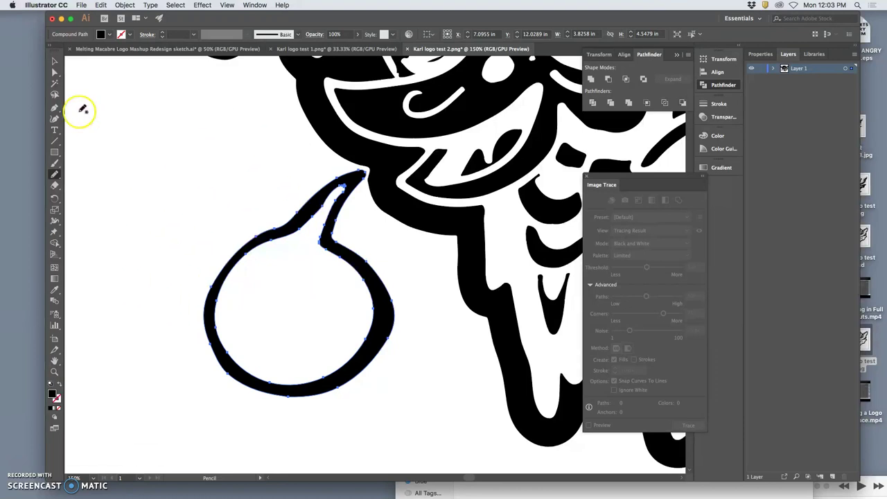
left_click(55, 72)
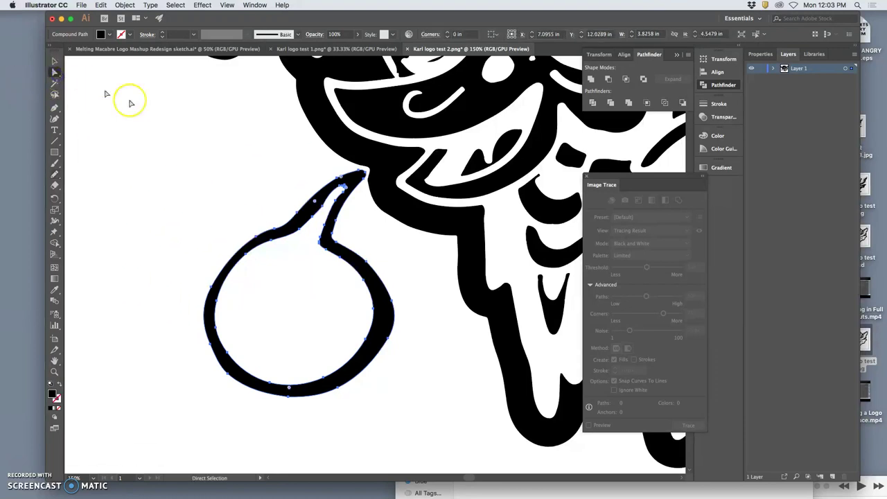
left_click(331, 138)
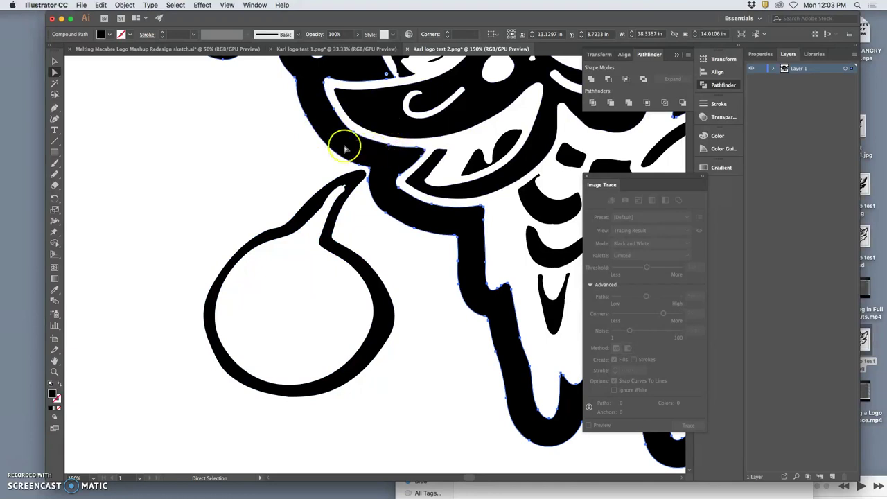
left_click(55, 173)
left_click(270, 176)
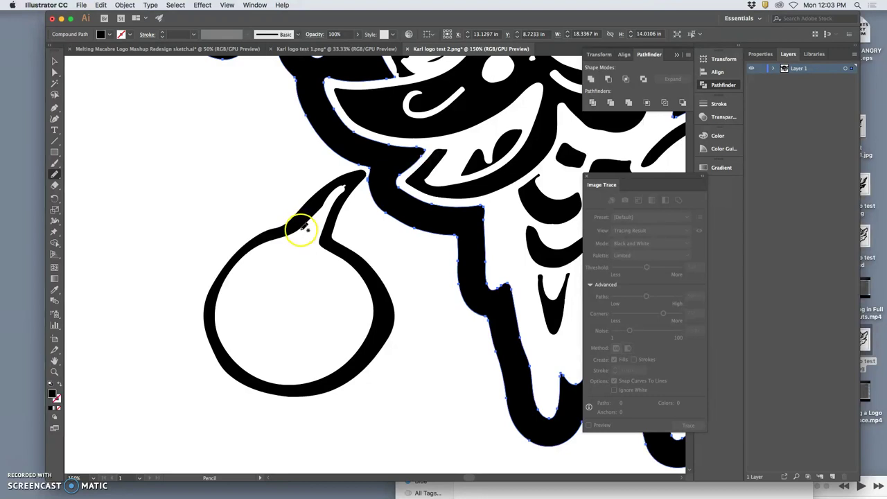
key("a")
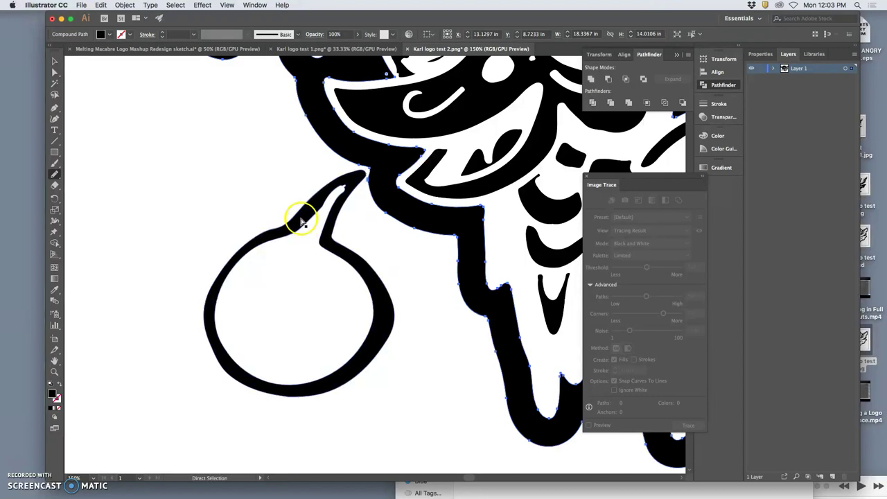
Redraw the inner edge of the balloon's tail and its outer left edge into cleaner curves with the Pencil tool.
left_click(302, 222)
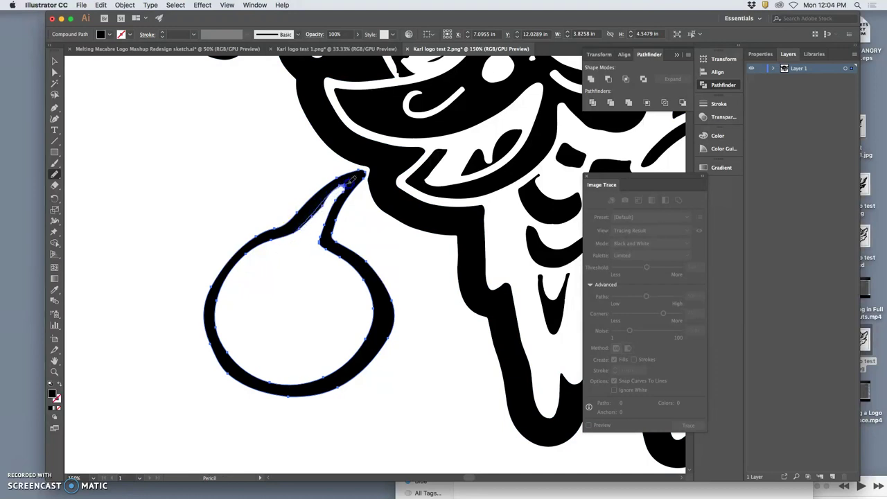
left_click_drag(335, 197, 334, 202)
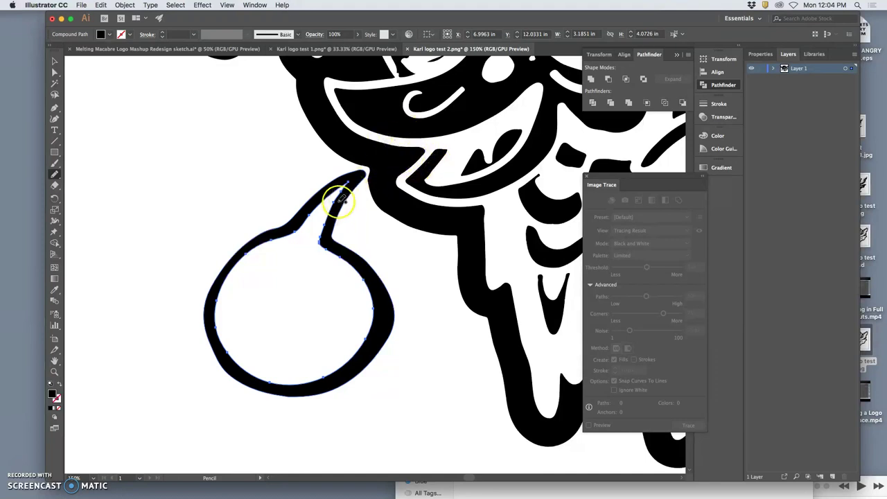
key("a")
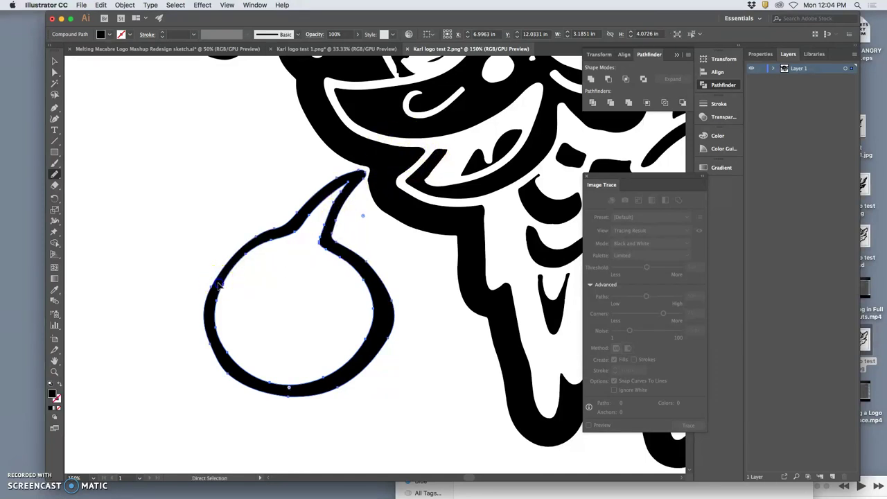
left_click(219, 285, "super")
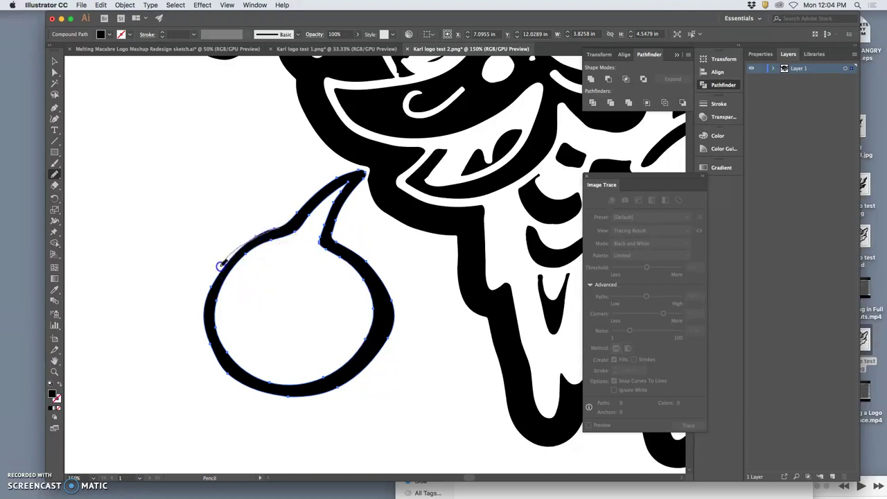
left_click_drag(218, 364, 258, 392)
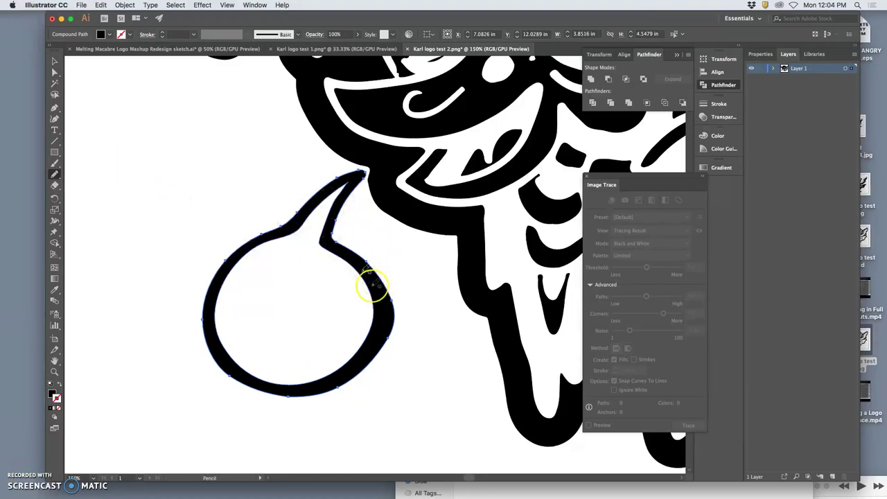
Even out the balloon outline's outer right and bottom edges with the Smooth tool and check the result.
mouse_move(56, 176)
left_mouse_down()
mouse_move(80, 181)
mouse_move(82, 194)
left_mouse_up()
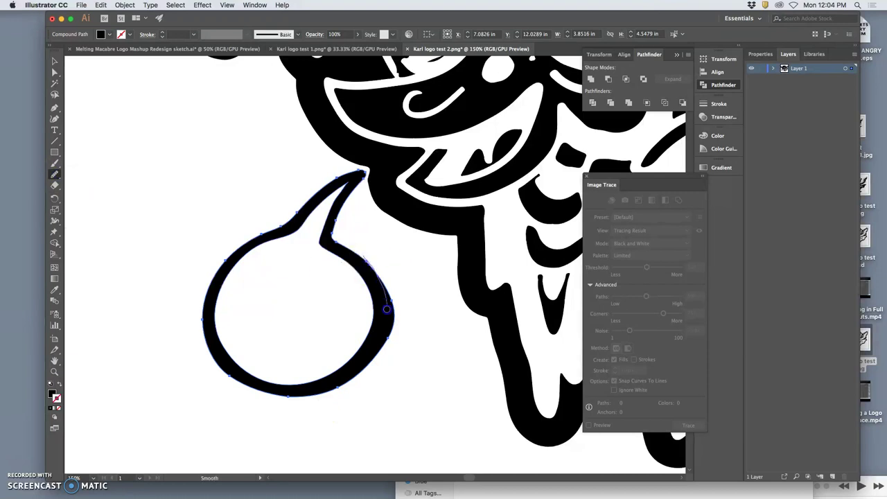
left_click_drag(361, 370, 337, 410)
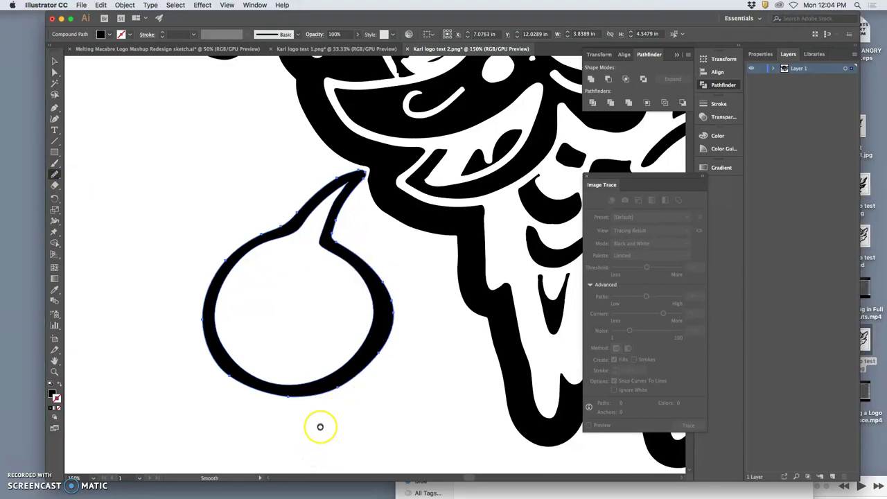
left_click_drag(230, 374, 241, 402)
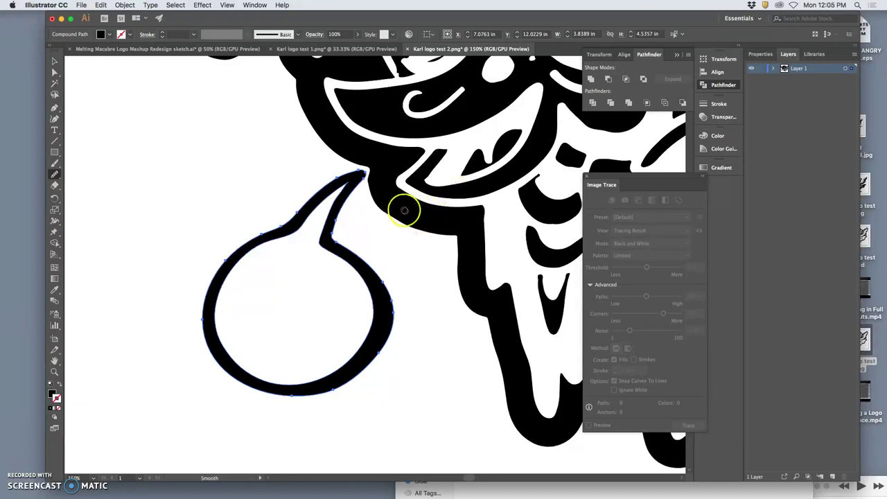
key("super+minus")
key("super+minus")
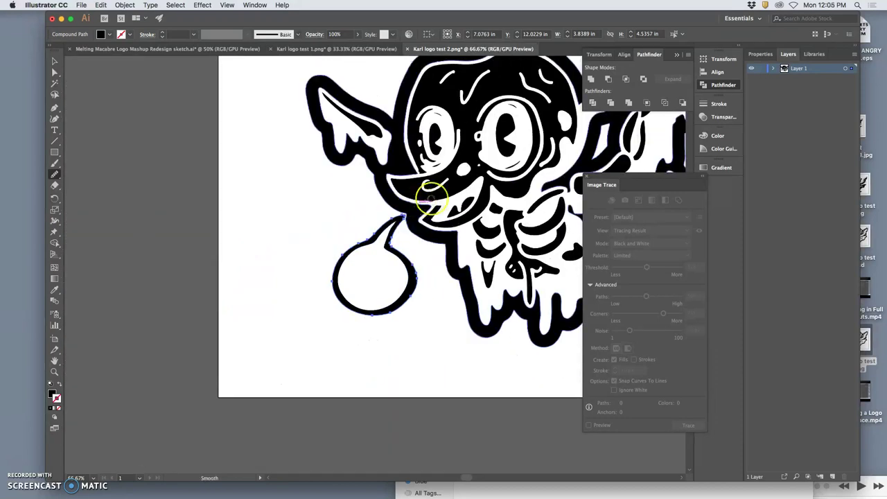
Simplify the paths of the whole character artwork with a curve precision of 84% and an angle threshold of 134°.
left_click_drag(455, 206, 264, 234)
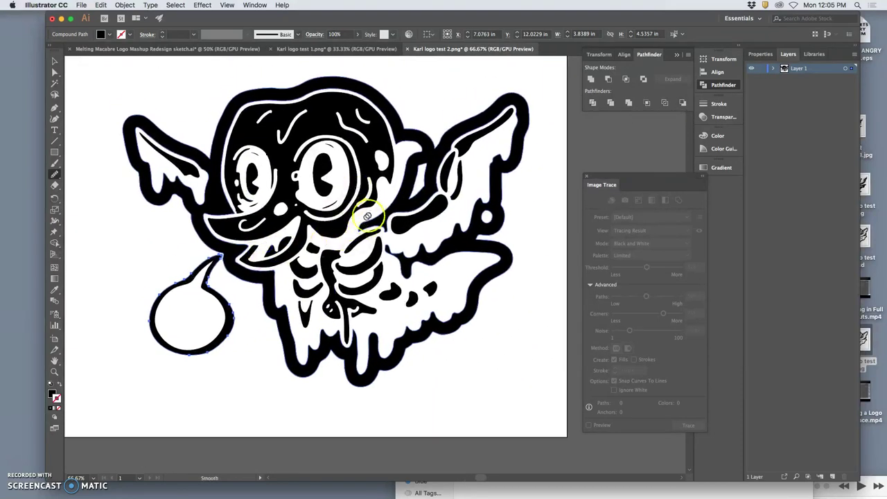
left_click(55, 64)
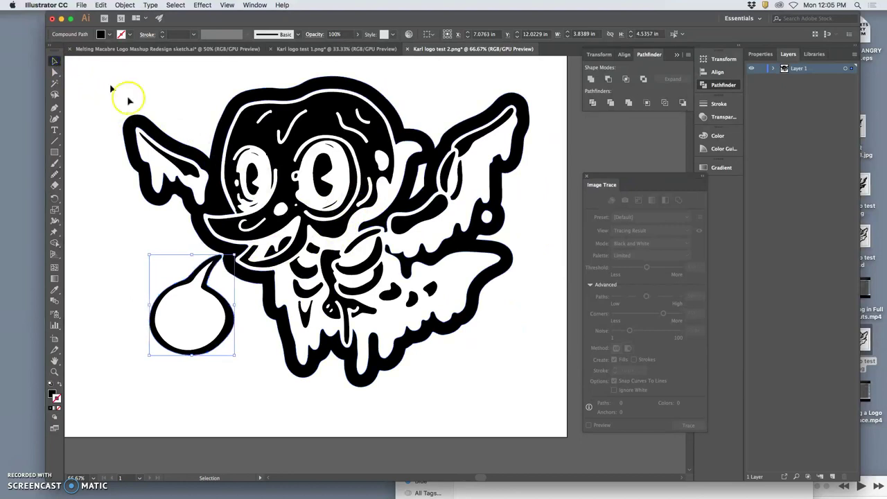
left_click(211, 149)
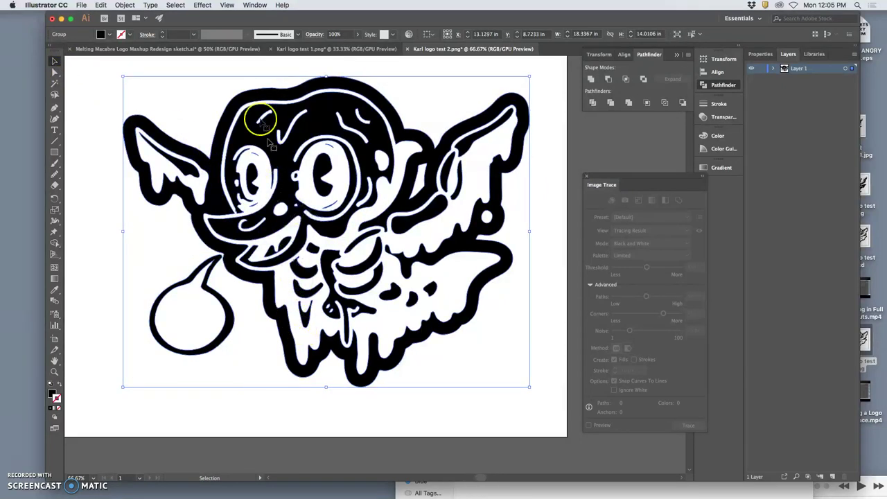
left_click(127, 5)
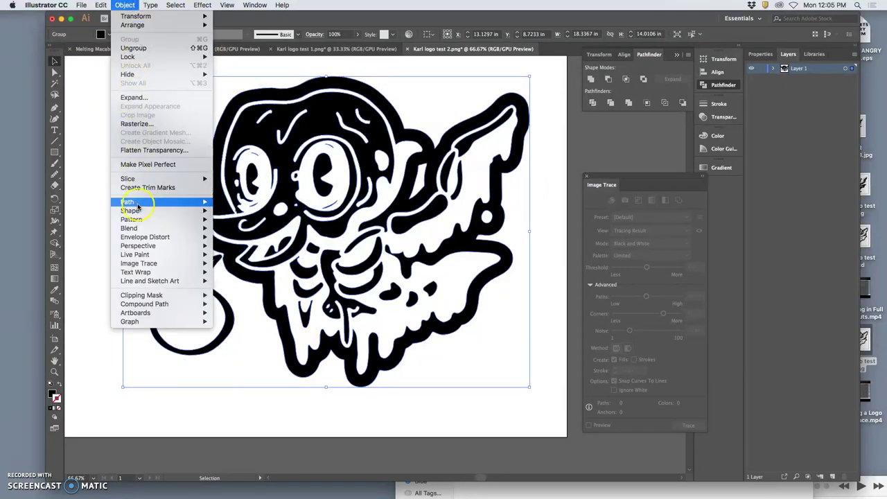
mouse_move(138, 206)
left_click(236, 257)
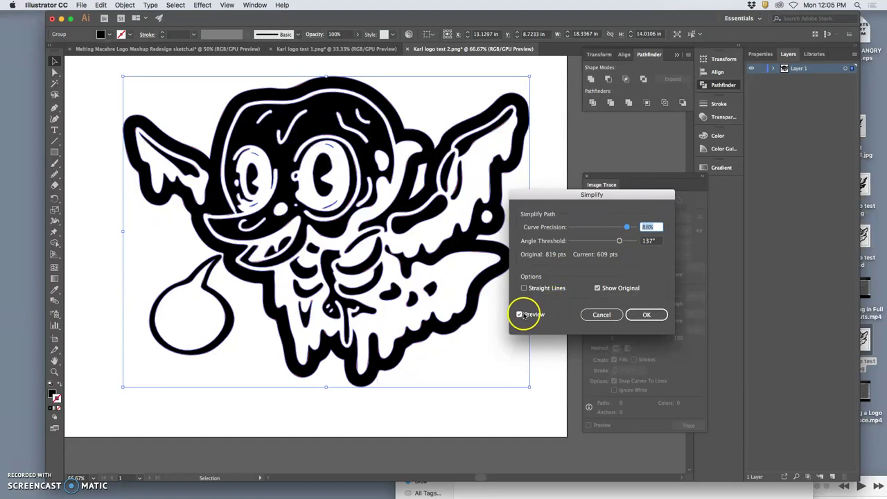
left_click(597, 288)
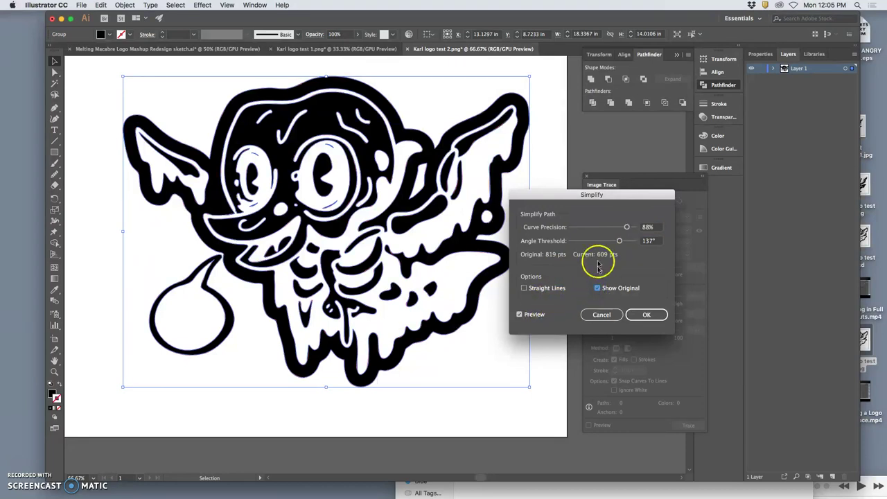
left_click_drag(626, 227, 626, 230)
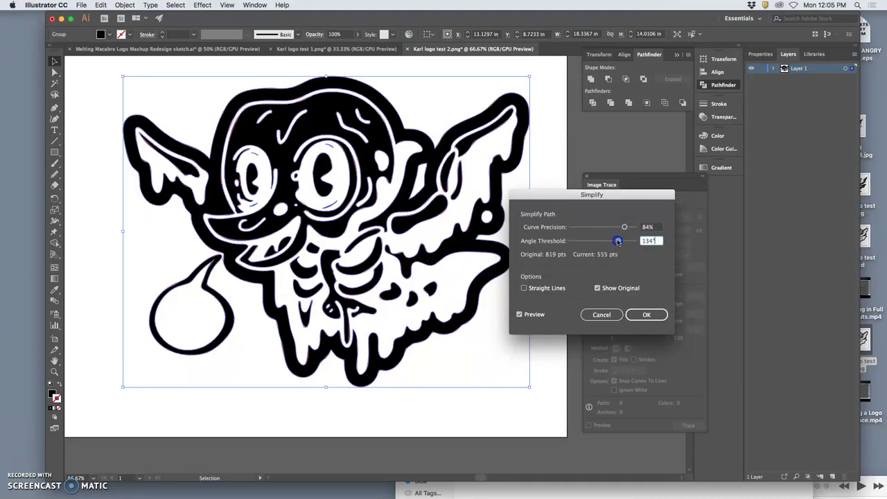
left_click(645, 314)
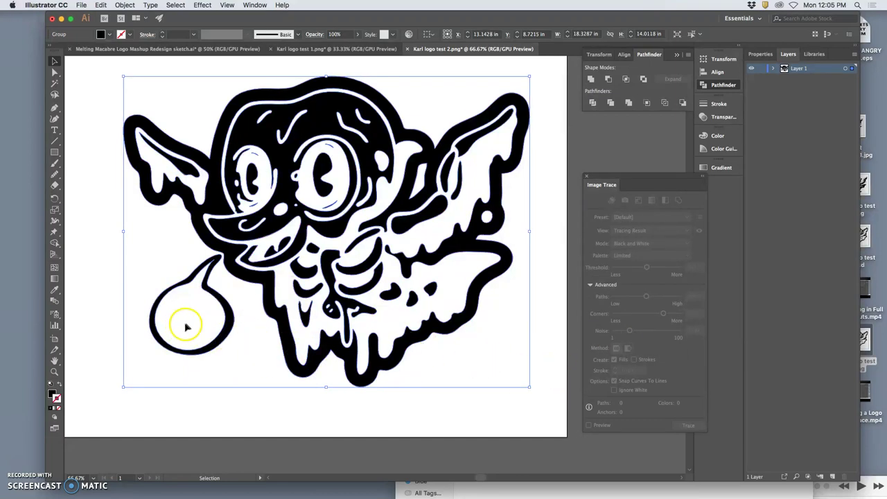
Redraw the bumpy lower corner of the black gap beside the smaller eye, just above the beak, with the Pencil tool.
key("super+plus")
key("super+plus")
key("super+plus")
key("super+plus")
key("super+plus")
left_click_drag(246, 191, 564, 200)
left_click_drag(351, 188, 464, 265)
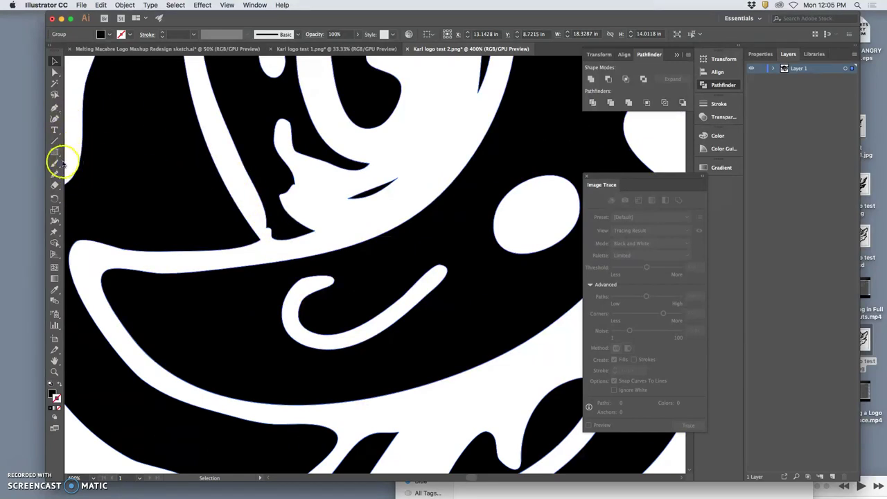
left_click_drag(55, 174, 82, 192)
left_click(290, 200, "super")
left_click(281, 217, "super")
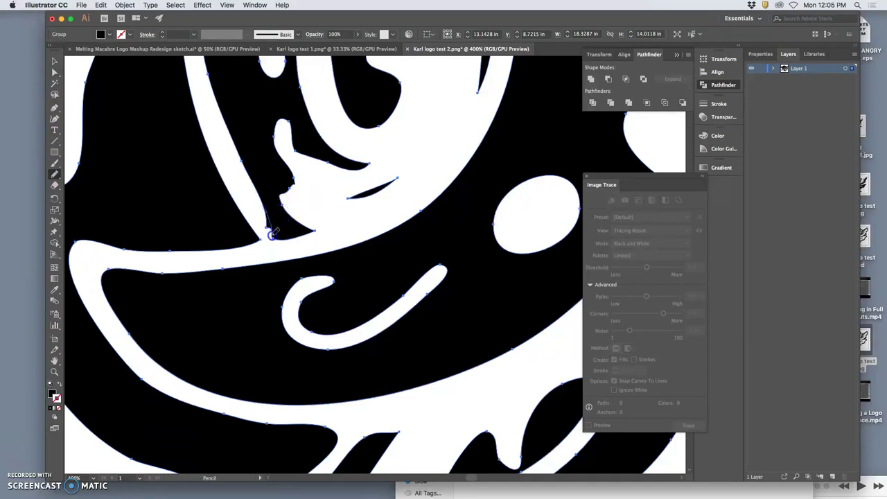
left_click_drag(273, 237, 289, 239)
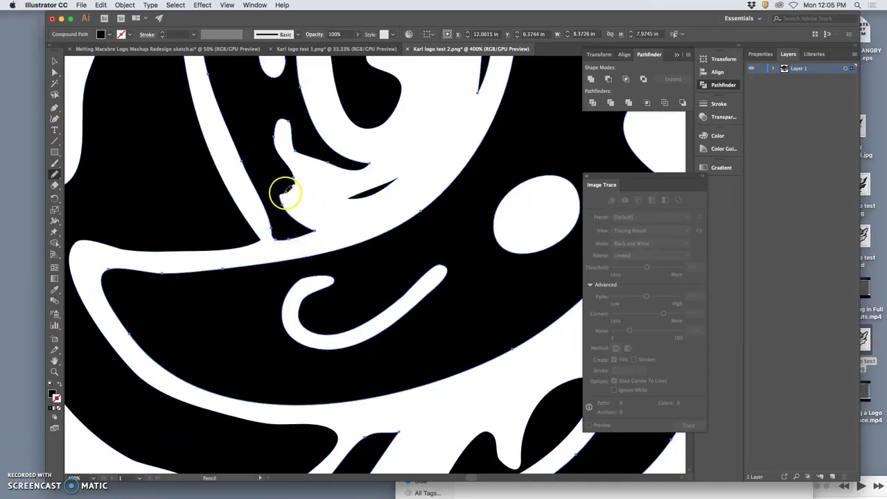
Round off the black gap's lower end and redraw the pointed corner of the neighbouring black area above the beak with the Pencil tool.
mouse_move(287, 193)
left_mouse_down()
mouse_move(322, 214)
mouse_move(288, 227)
left_mouse_up()
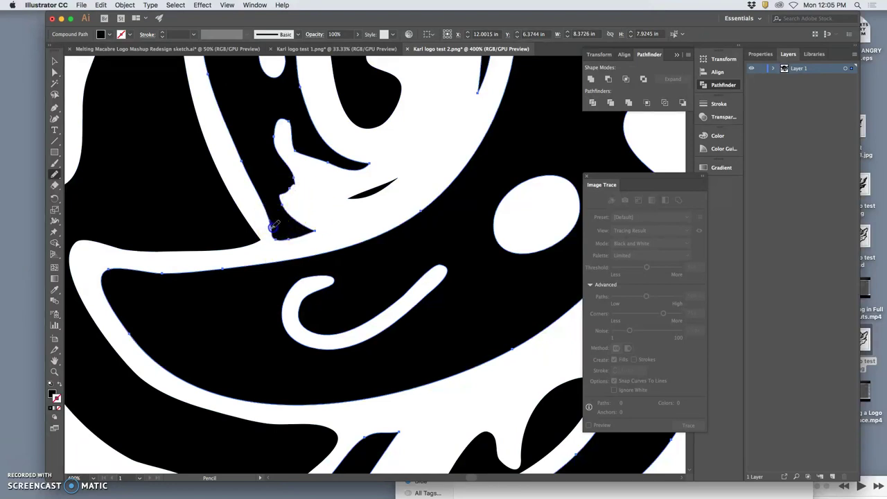
left_click_drag(288, 239, 306, 236)
mouse_move(359, 219)
left_mouse_down()
mouse_move(249, 246)
mouse_move(265, 243)
mouse_move(258, 237)
mouse_move(283, 216)
mouse_move(338, 197)
mouse_move(352, 210)
mouse_move(309, 227)
mouse_move(243, 227)
mouse_move(276, 245)
left_mouse_up()
key("v")
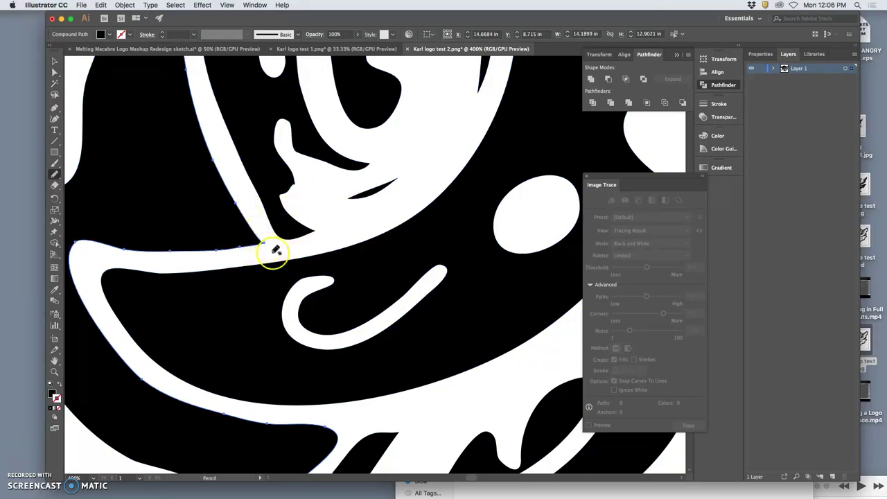
key("super+plus")
key("super+plus")
key("super+plus")
left_click_drag(253, 260, 555, 136)
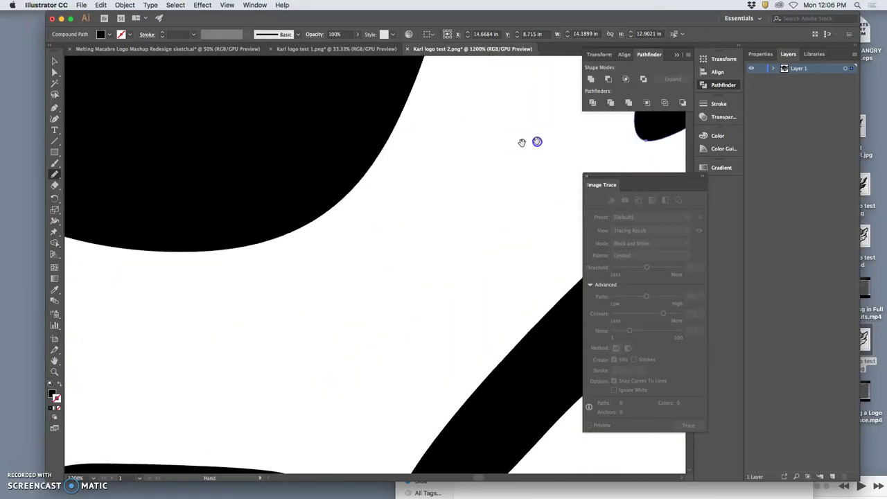
left_click_drag(233, 242, 578, 195)
left_click_drag(293, 274, 555, 142)
left_click_drag(277, 242, 427, 206)
key("super+minus")
key("super+minus")
key("super+minus")
key("super+minus")
key("super+minus")
key("super+minus")
key("super+minus")
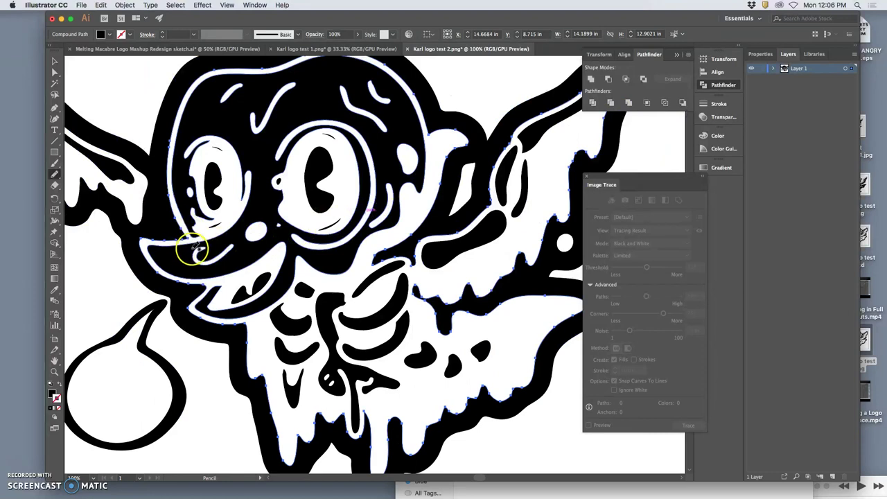
Pull the sharp tip of the black area above the beak slightly inward by moving its anchor point with Direct Selection.
key("super+equal")
left_click_drag(174, 251, 423, 215)
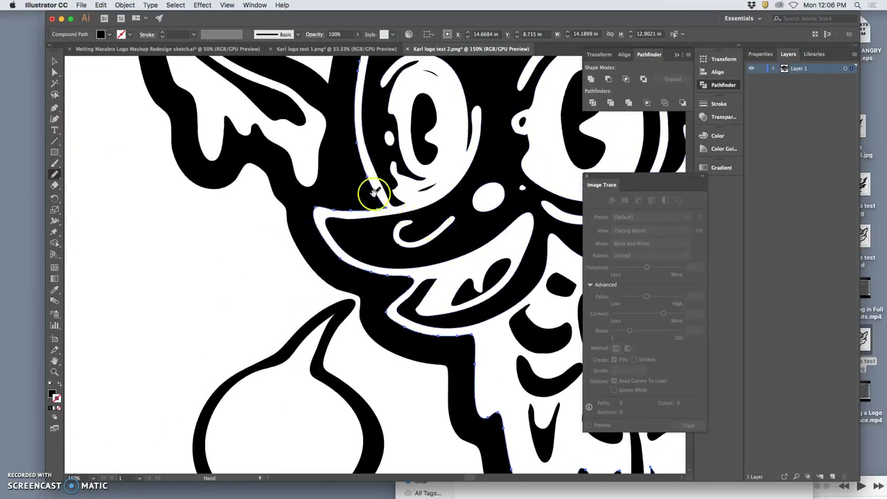
key("super+equal")
key("super+equal")
key("super+equal")
left_click_drag(199, 191, 506, 173)
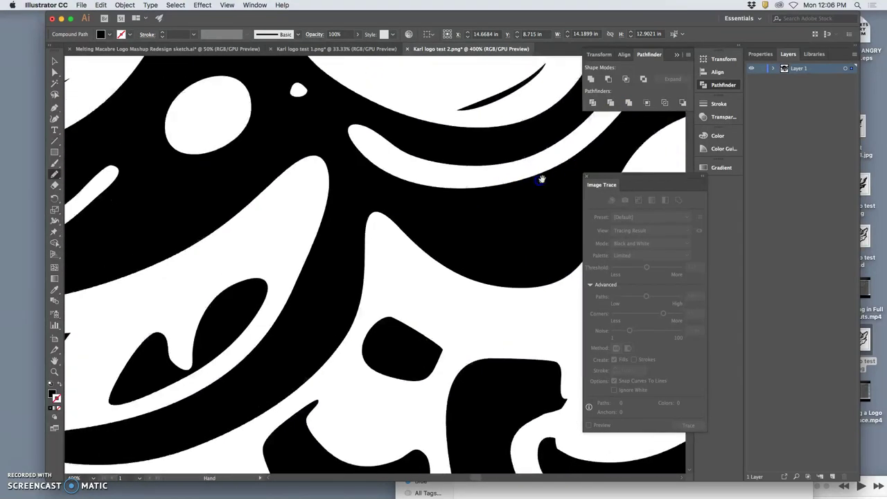
left_click_drag(239, 206, 490, 226)
left_click_drag(288, 227, 504, 271)
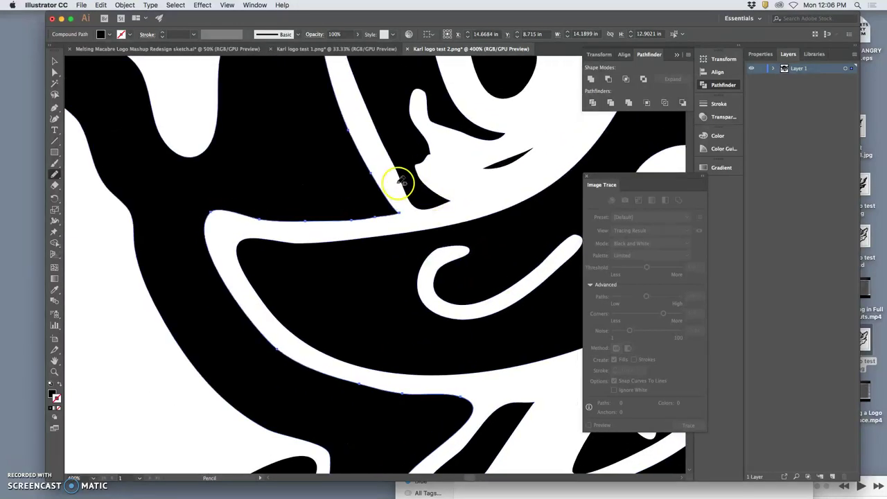
key("super+equal")
key("super+equal")
left_click_drag(229, 213, 545, 251)
left_click_drag(232, 243, 525, 258)
left_click_drag(225, 258, 542, 224)
left_click_drag(215, 274, 551, 208)
left_click_drag(276, 277, 323, 293)
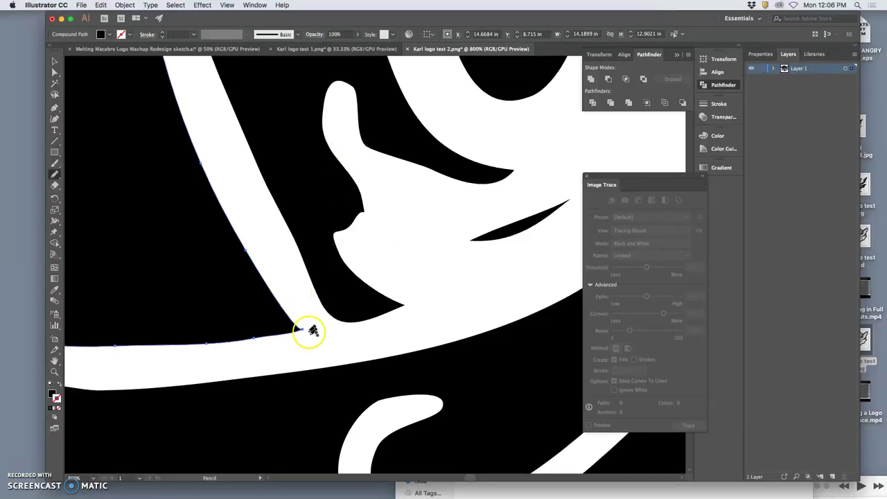
left_click(54, 73)
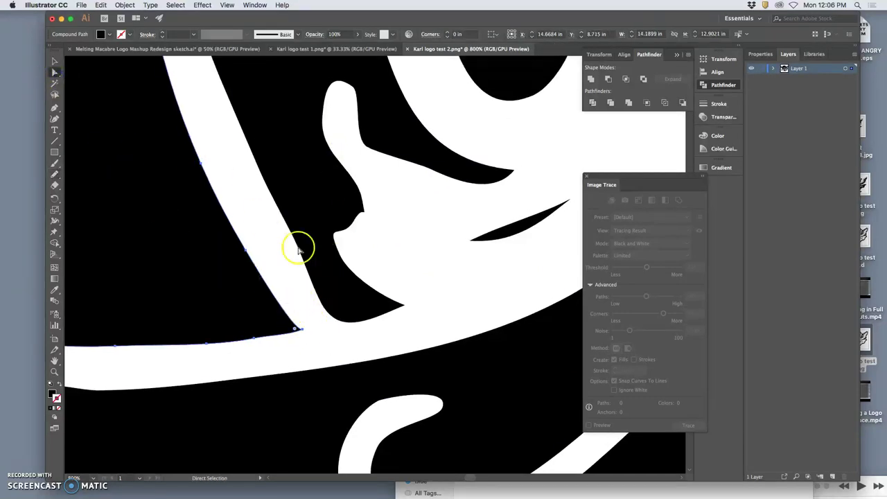
left_click(321, 334)
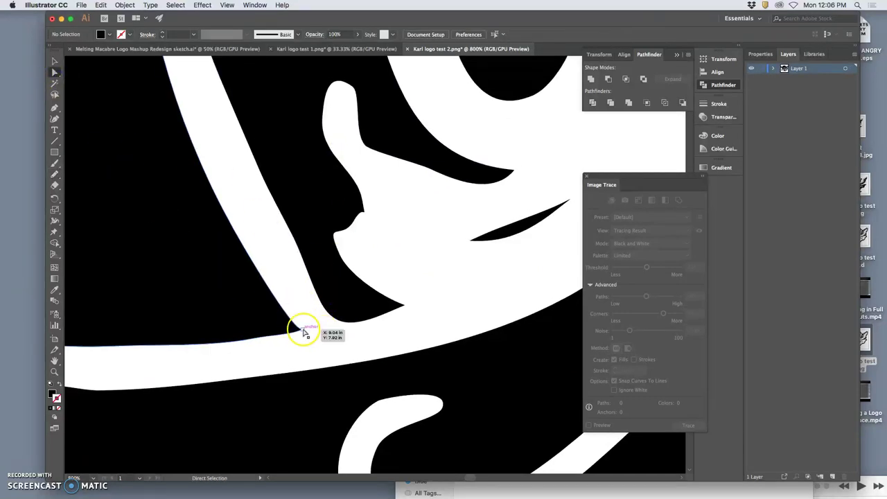
left_click_drag(303, 331, 292, 332)
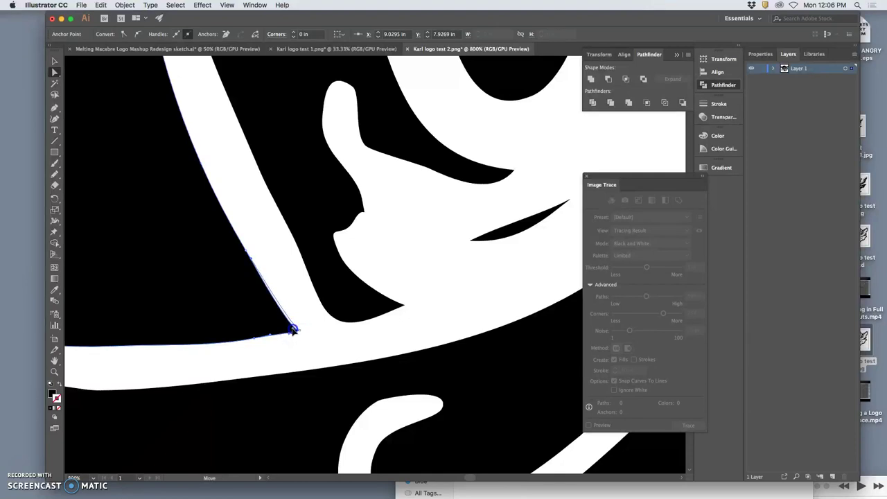
left_click_drag(297, 331, 295, 329)
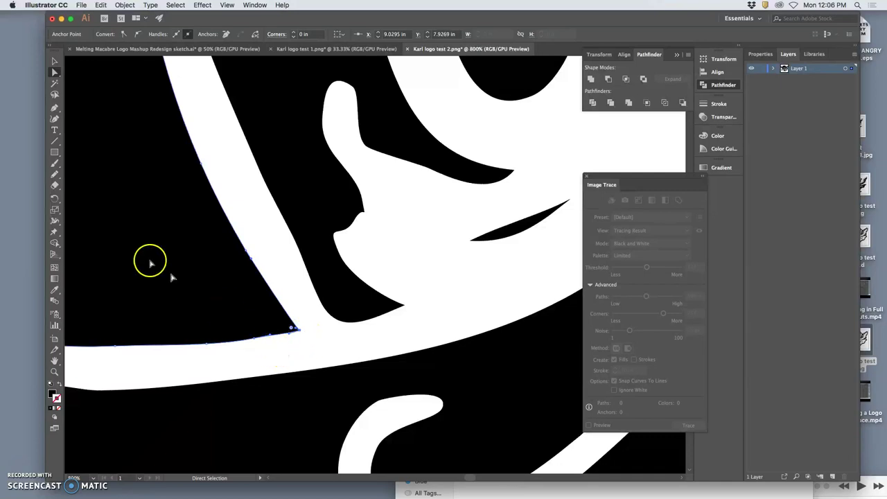
Even out the lower edge of the black area along the top of the beak with the Smooth tool.
left_click(55, 172)
left_click_drag(55, 174, 95, 193)
mouse_move(199, 352)
left_mouse_down()
mouse_move(254, 337)
mouse_move(251, 347)
left_mouse_up()
mouse_move(161, 361)
left_mouse_down()
mouse_move(183, 341)
mouse_move(113, 334)
left_mouse_up()
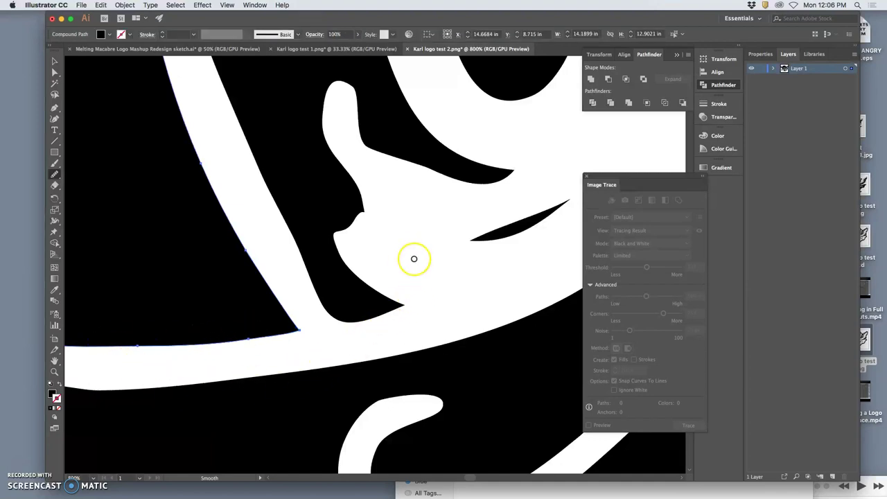
Set the Pencil tool's fidelity to its smoothest setting and redraw the notch at the lower edge of the smaller eye.
key("a")
left_click(344, 201)
left_click(55, 175)
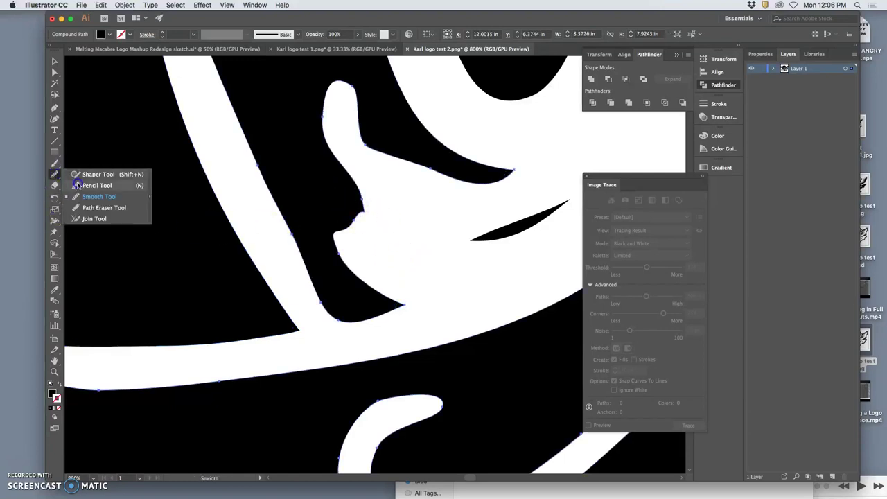
left_click(78, 186)
double_click(56, 178)
left_click_drag(440, 194, 511, 192)
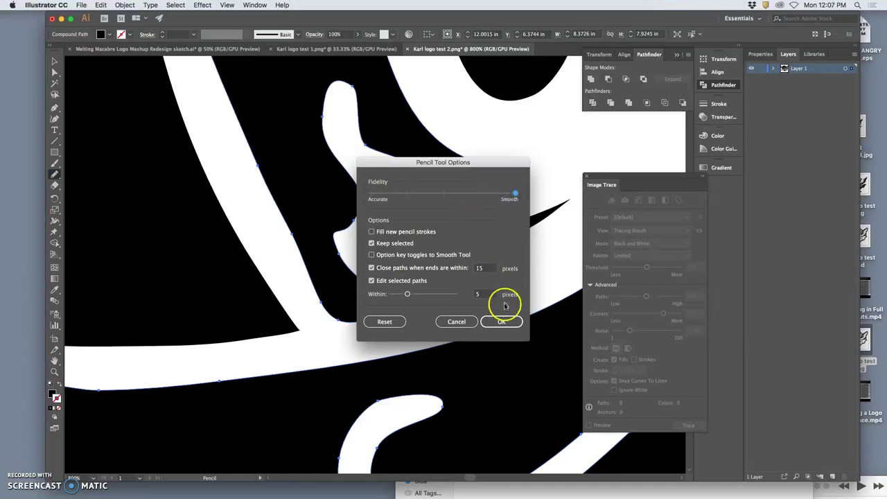
left_click(501, 322)
left_click_drag(364, 196, 341, 242)
key("a")
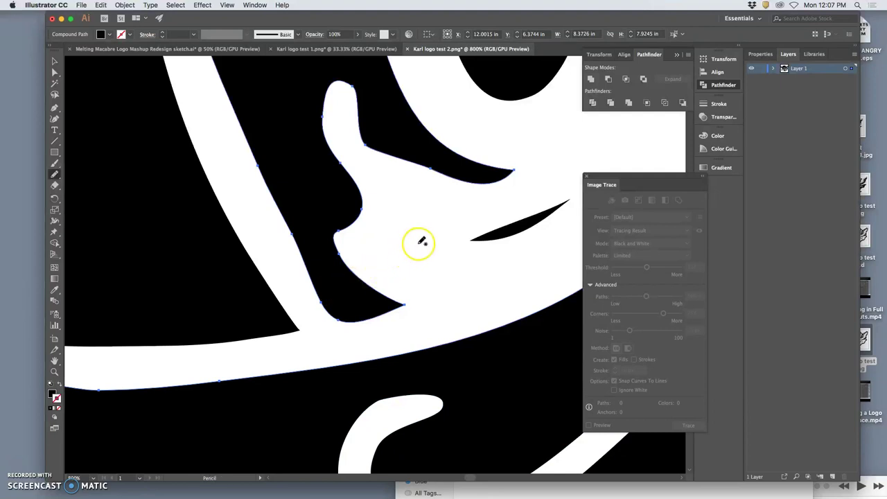
Redraw the outline of the small round bump on the larger eye's inner edge into a cleaner curve with the Pencil tool.
key("super+minus")
key("super+minus")
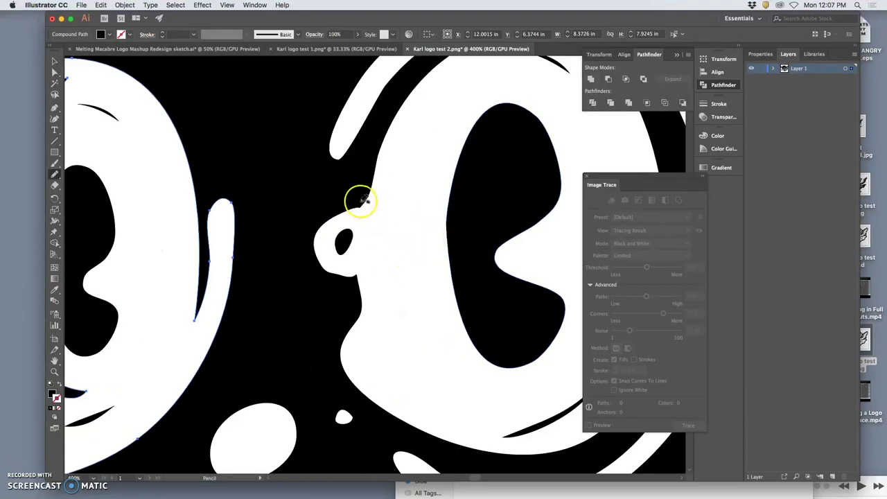
left_click(350, 190, "super")
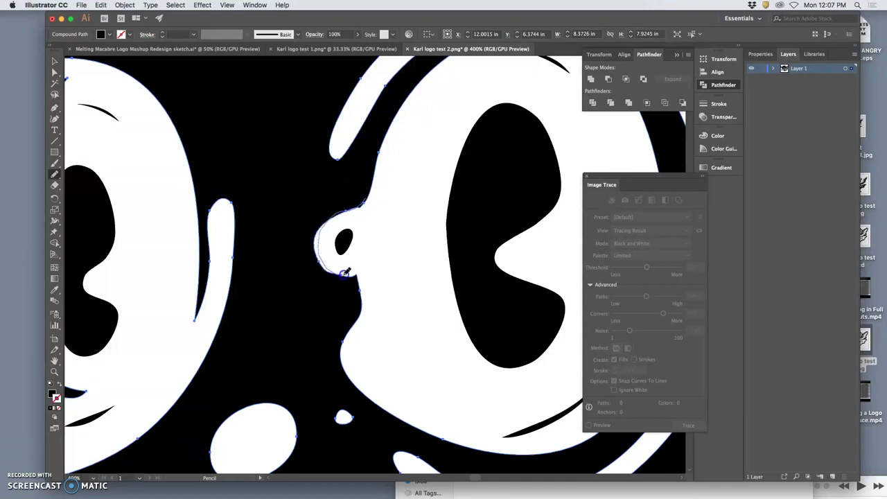
left_click_drag(360, 285, 361, 289)
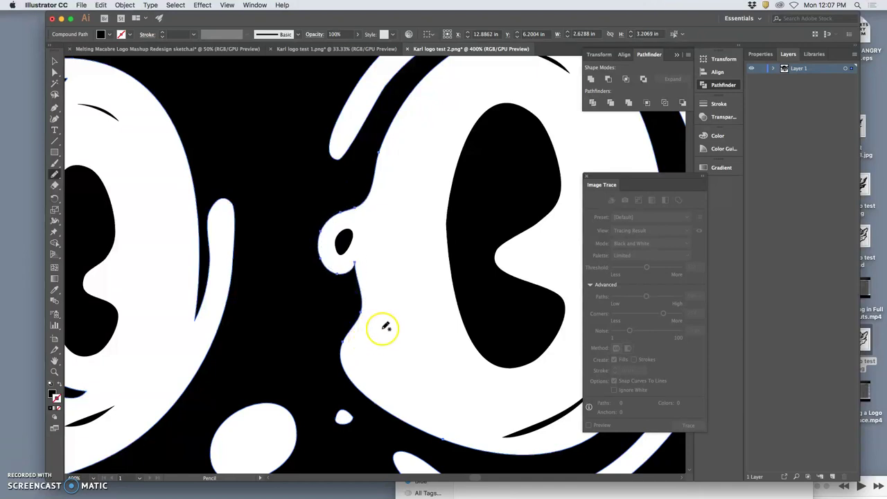
key("a")
key("space")
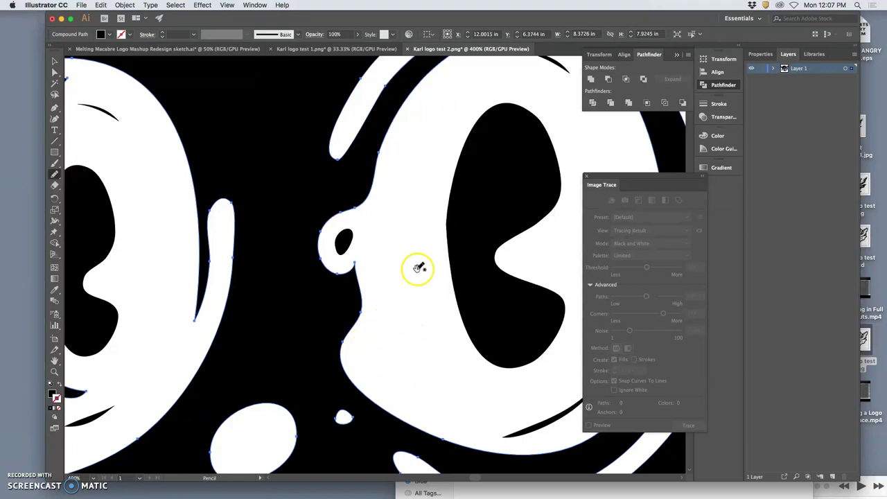
Thicken the thin black crescent at the top of the larger eye with the Pencil tool, undoing the last stroke.
mouse_move(410, 251)
left_mouse_down()
mouse_move(377, 363)
mouse_move(390, 332)
mouse_move(363, 337)
mouse_move(305, 409)
left_mouse_up()
left_click_drag(352, 285, 283, 288)
left_click_drag(383, 285, 342, 262)
left_click_drag(356, 229, 345, 234)
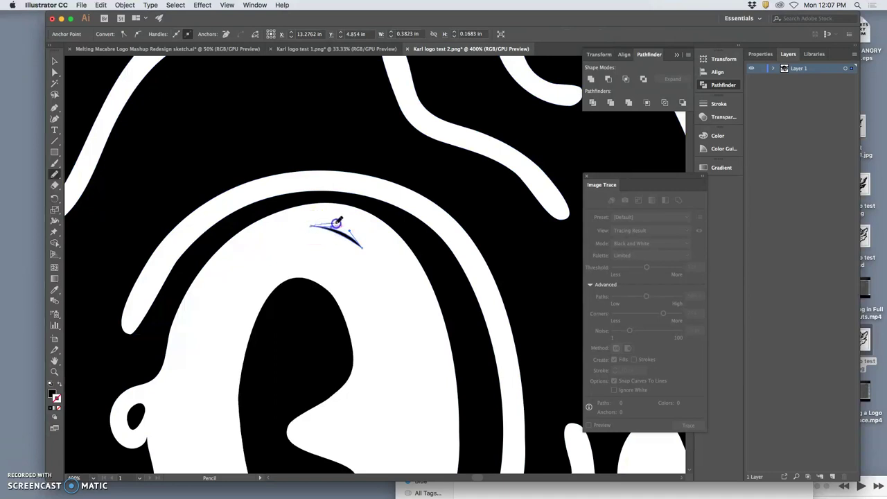
left_click_drag(362, 248, 362, 250)
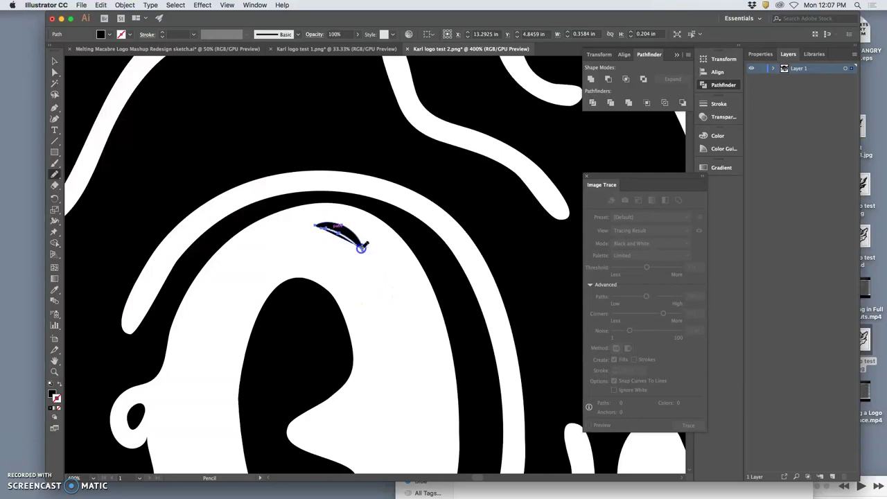
key("super+z")
Extend the black crescent's lower tip slightly outward by moving its anchor point with Direct Selection.
left_click(54, 72)
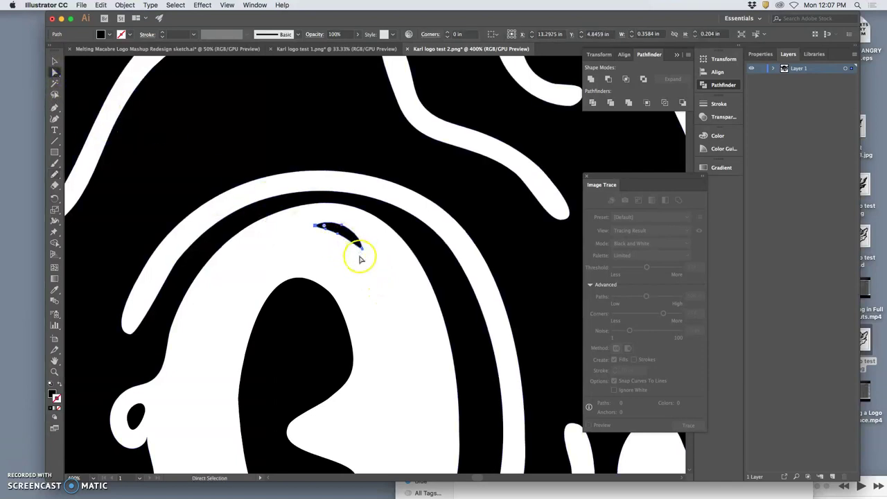
left_click(364, 253)
left_click_drag(373, 258, 374, 256)
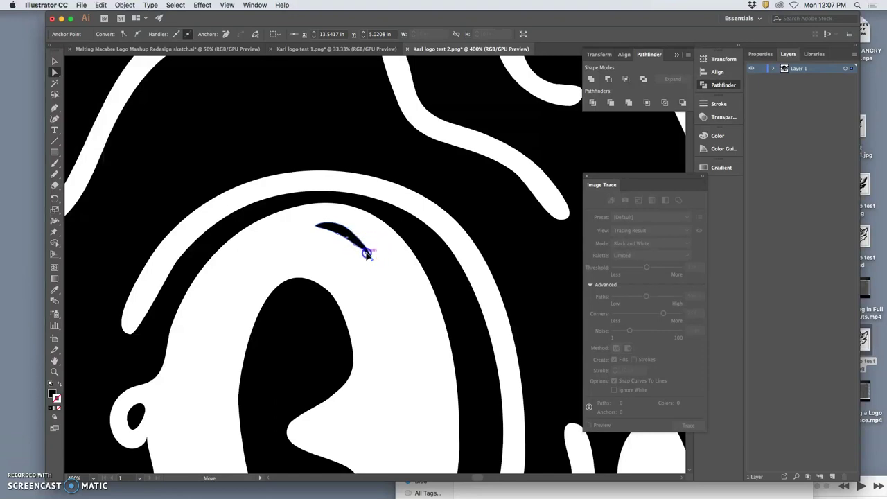
Redraw the lower edge of the black crescent at the top of the larger eye with the Pencil tool.
left_click(375, 280)
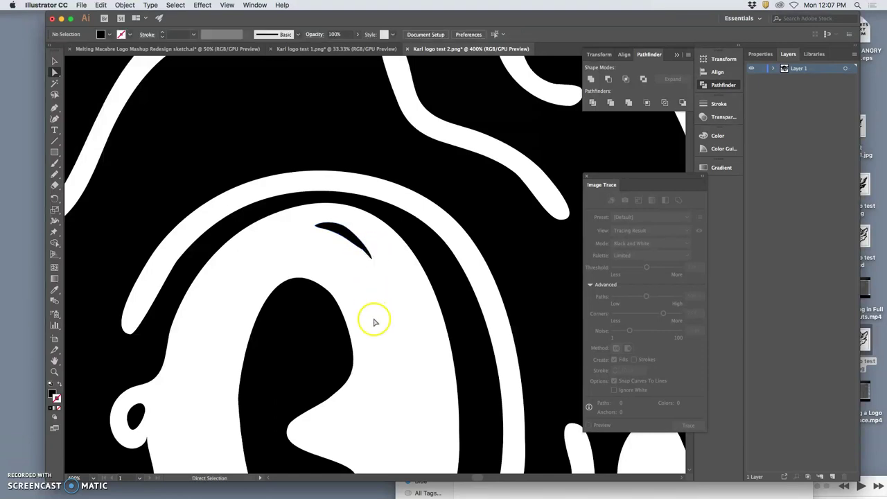
left_click(348, 238)
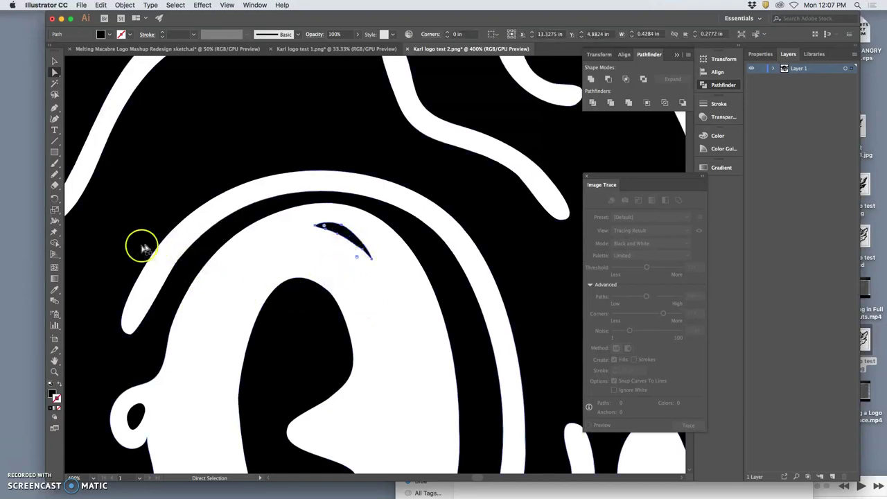
left_click(55, 174)
left_click_drag(310, 233, 357, 249)
left_click(381, 295, "super")
key("super+minus")
key("super+minus")
key("super+minus")
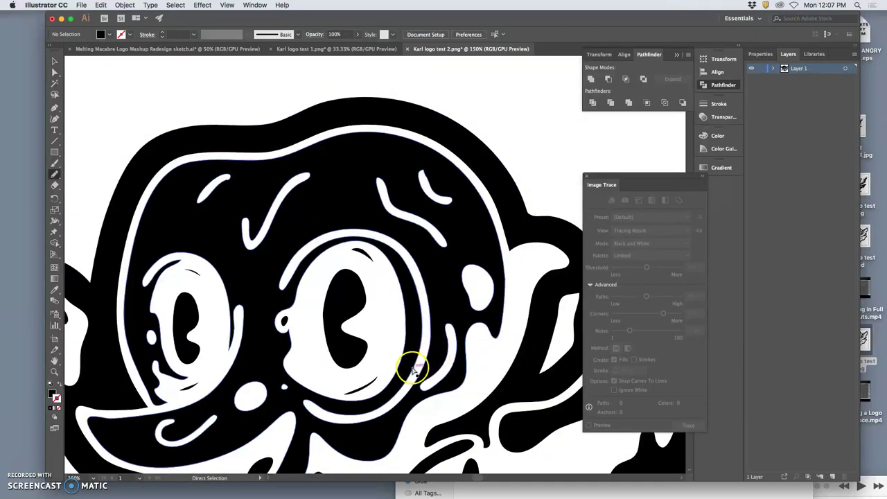
key("super+p")
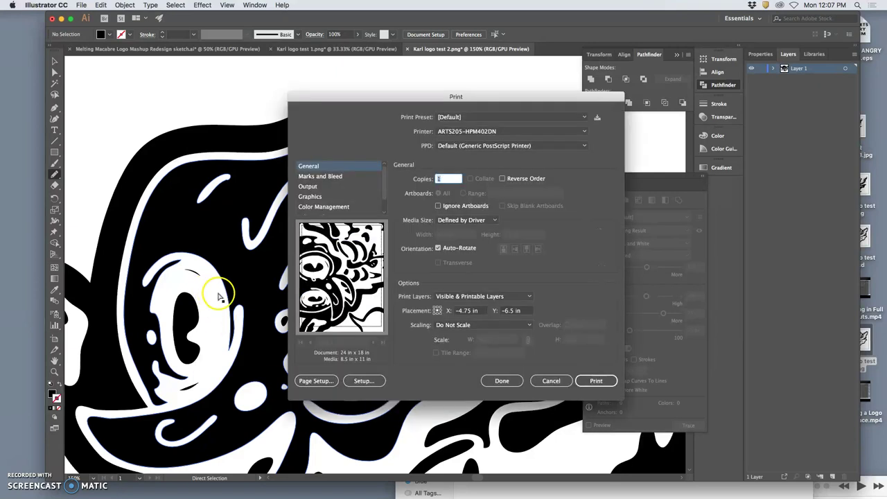
left_click(547, 383)
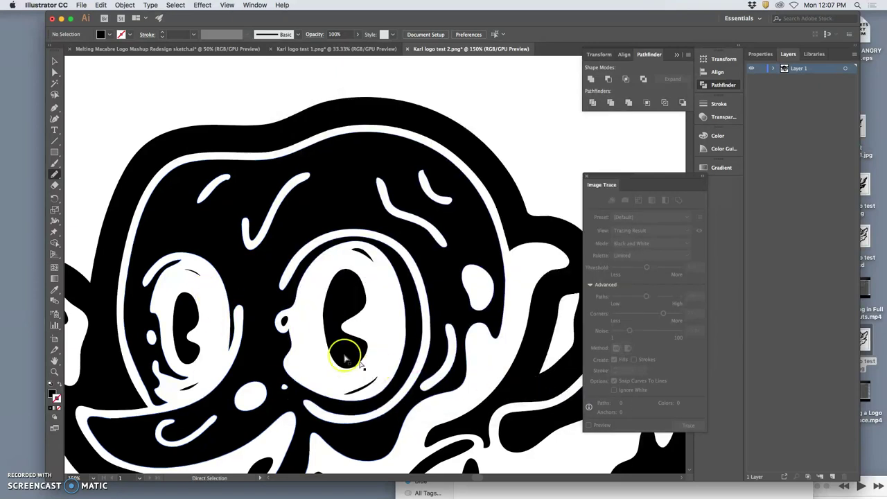
Lasso the black crescent at the top of the larger eye and move it about 0.16 in horizontally toward the eye's outer edge.
key("super+plus")
key("super+plus")
key("super+plus")
left_click_drag(260, 292, 247, 264)
left_click(54, 92)
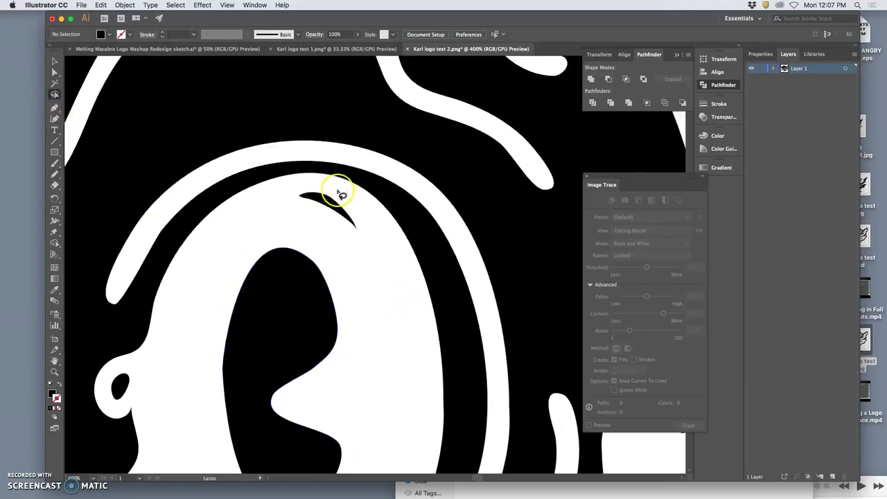
mouse_move(289, 192)
left_mouse_down()
mouse_move(358, 246)
mouse_move(348, 192)
left_mouse_up()
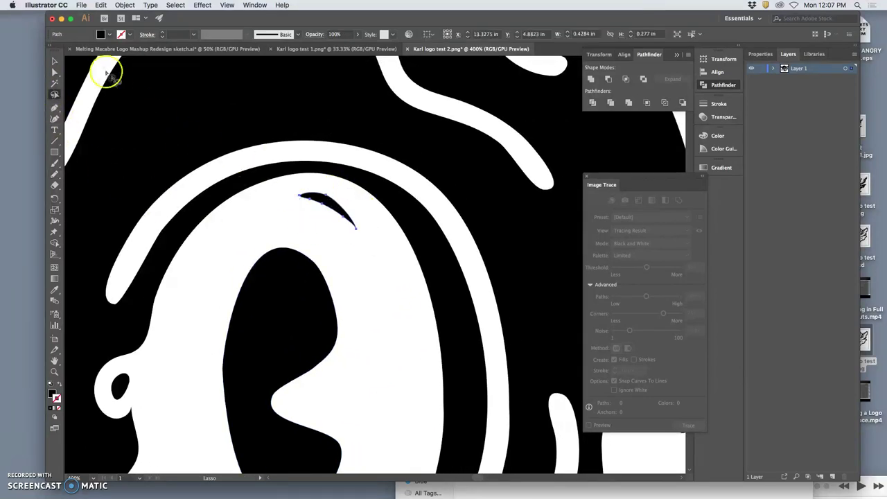
left_click(53, 63)
left_click(54, 72)
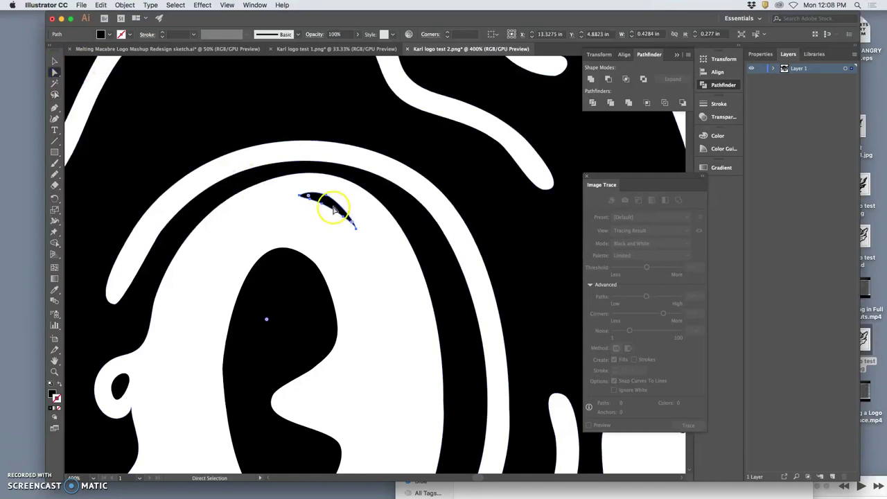
left_click_drag(333, 203, 355, 204)
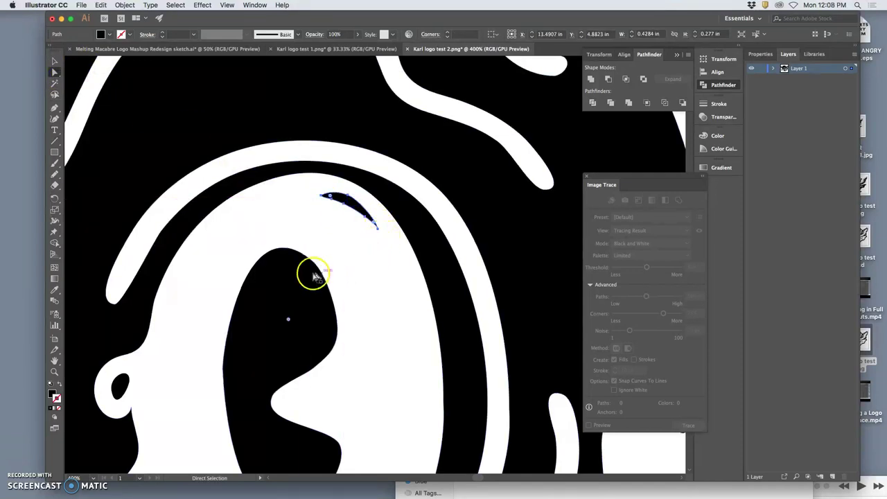
Select the thin black crescent at the top of the smaller eye and try to thicken it with the Pencil tool, undoing the stroke.
left_click_drag(307, 273, 537, 226)
left_click_drag(298, 244, 468, 211)
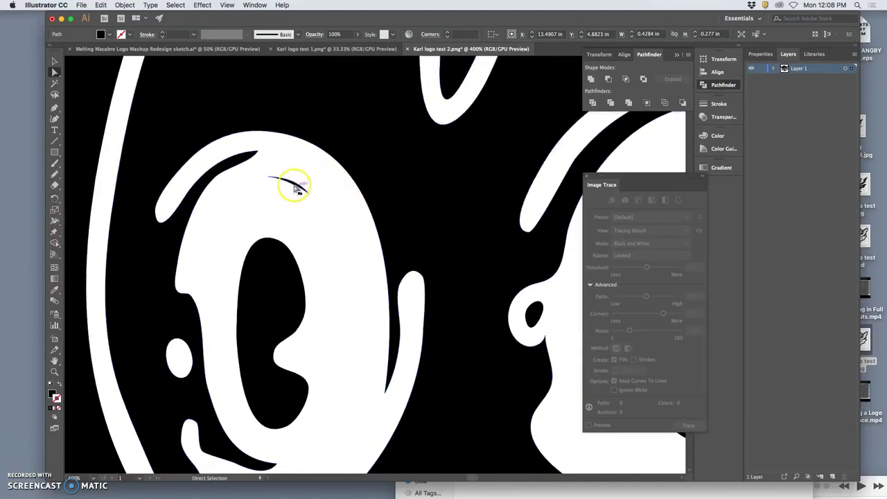
left_click(293, 184)
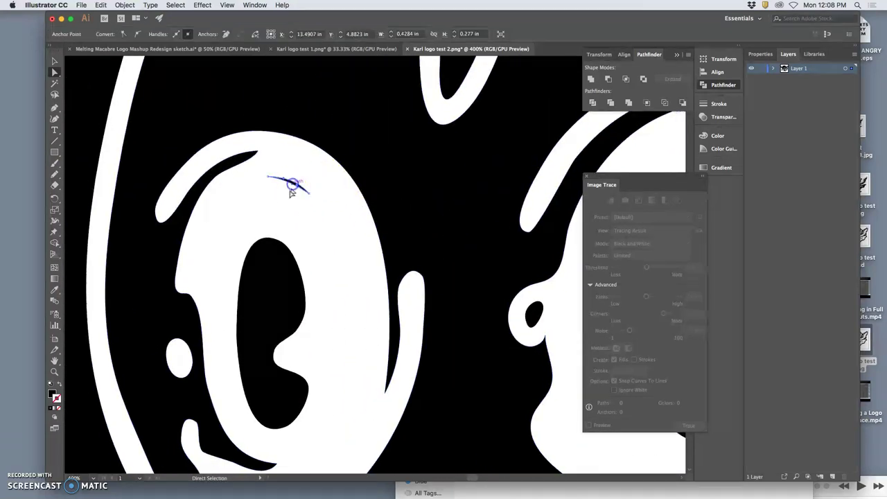
left_click(56, 174)
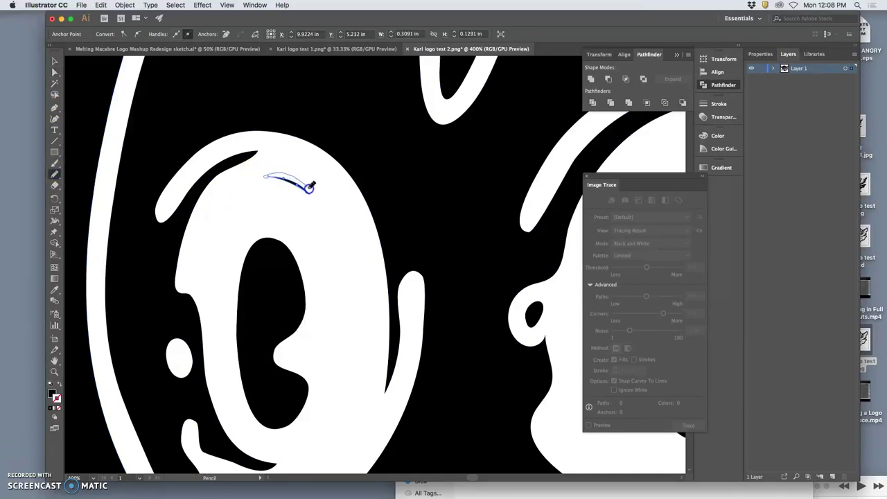
mouse_move(308, 190)
left_mouse_down()
mouse_move(301, 237)
mouse_move(271, 175)
left_mouse_up()
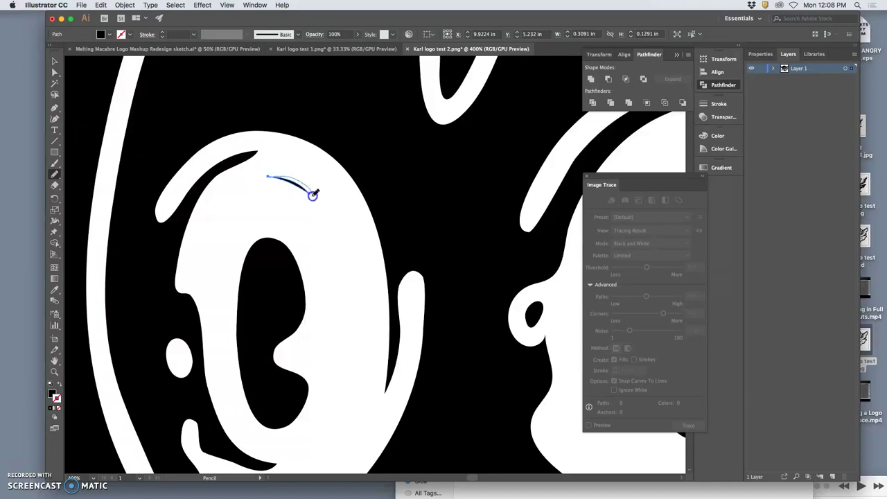
left_click_drag(306, 191, 306, 193)
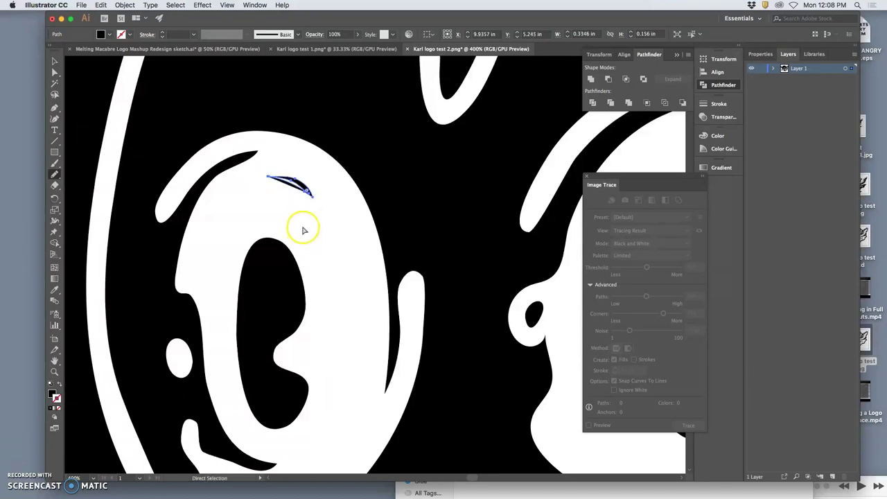
key("super+z")
Redraw the upper and lower edges and the tips of the smaller eye's black crescent with the Pencil tool, making it thicker.
key("super+equal")
key("super+equal")
key("n")
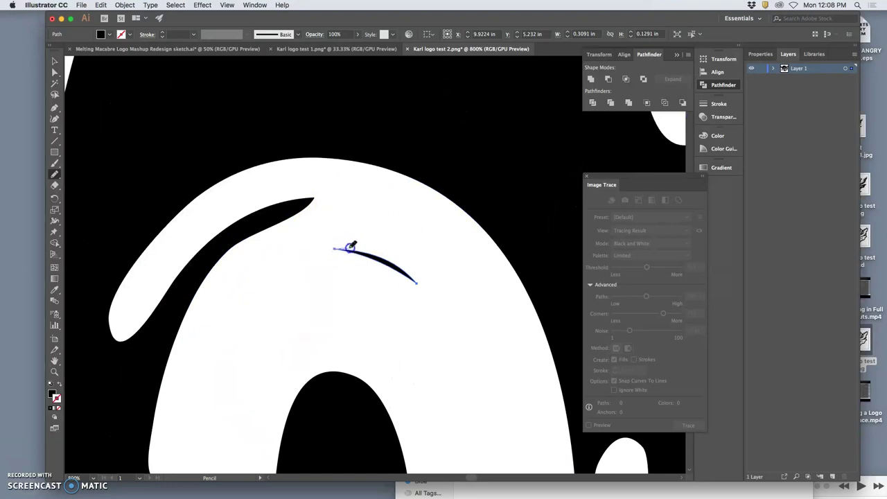
mouse_move(377, 249)
left_mouse_down()
mouse_move(412, 280)
mouse_move(338, 247)
left_mouse_up()
mouse_move(416, 283)
left_mouse_down()
mouse_move(417, 295)
mouse_move(365, 271)
mouse_move(354, 253)
left_mouse_up()
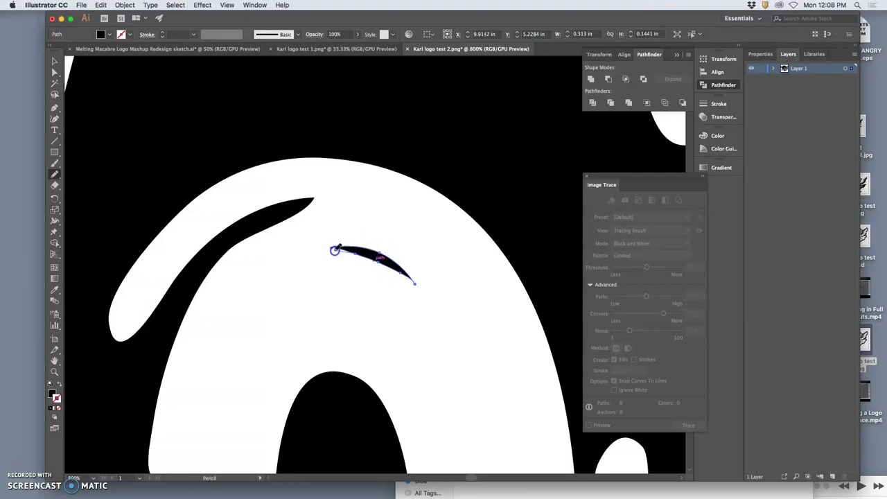
left_click_drag(343, 246, 365, 258)
left_click(408, 294)
left_click_drag(421, 313, 380, 261)
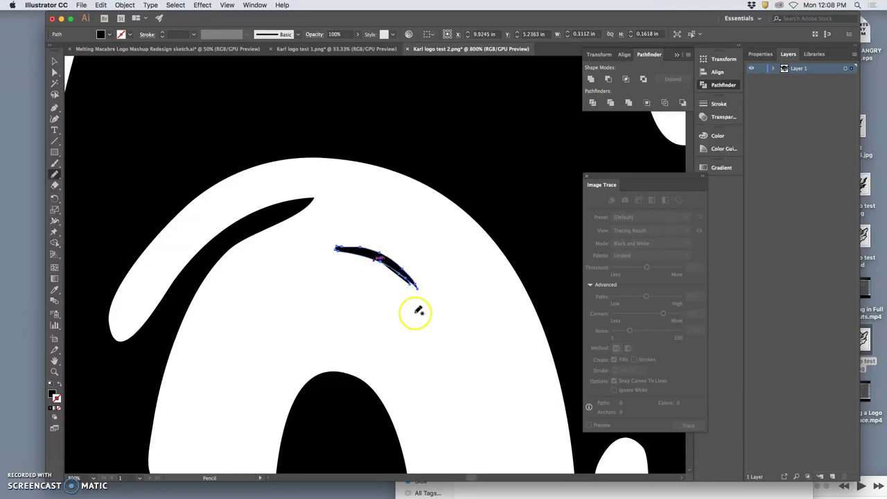
mouse_move(417, 310)
left_mouse_down()
mouse_move(381, 262)
mouse_move(416, 287)
left_mouse_up()
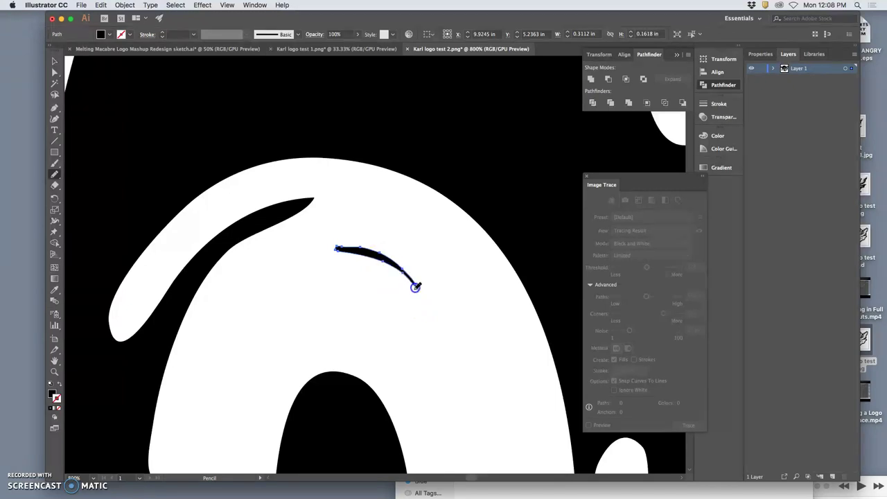
left_click(418, 326)
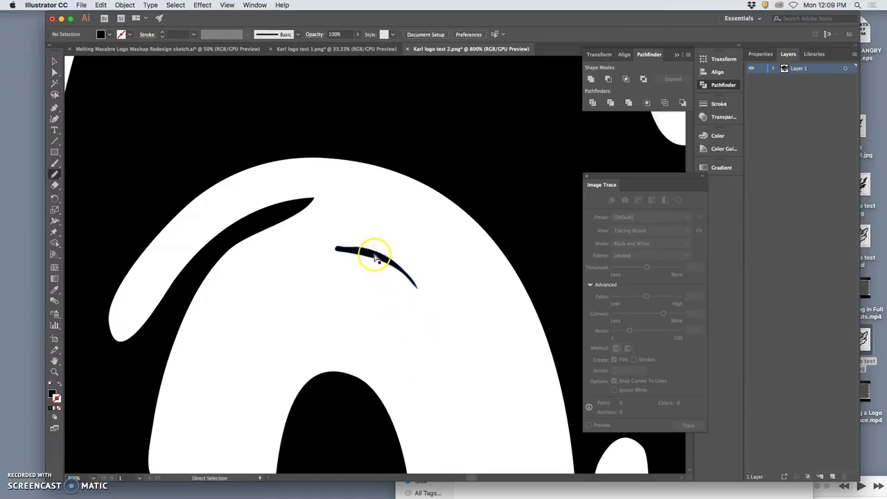
Even out the outline of the smaller eye's top crescent with the Smooth tool.
left_click(374, 257)
left_click_drag(55, 174, 75, 196)
left_click(361, 248)
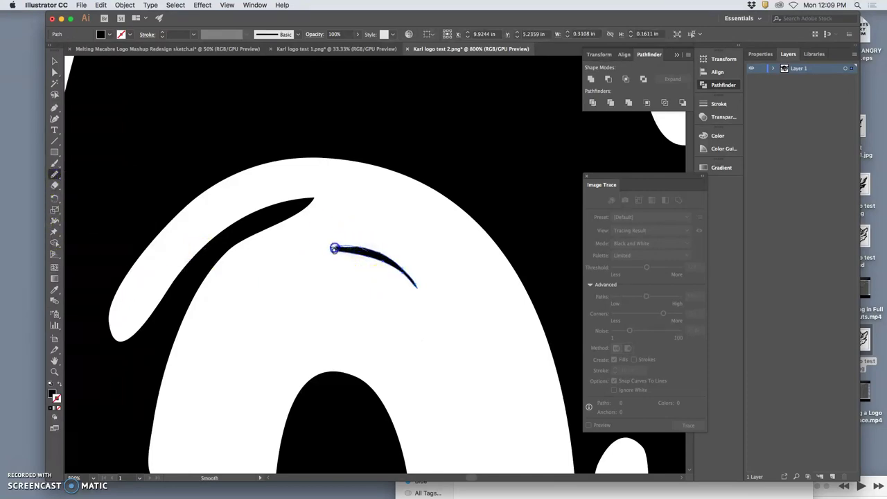
mouse_move(336, 249)
left_mouse_down()
mouse_move(363, 261)
mouse_move(367, 251)
mouse_move(341, 273)
mouse_move(357, 263)
mouse_move(392, 272)
mouse_move(409, 298)
left_mouse_up()
key("super+minus")
key("super+minus")
key("super+minus")
key("super+minus")
key("super+minus")
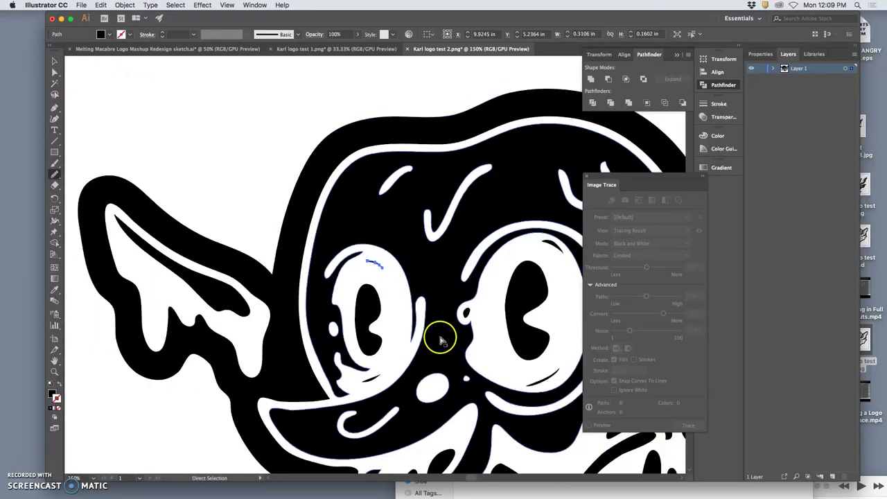
Thicken the thin black line at the bottom of the larger eye by redrawing its edges with the Pencil tool.
key("super+plus")
key("super+plus")
key("super+plus")
left_click_drag(432, 346, 388, 248)
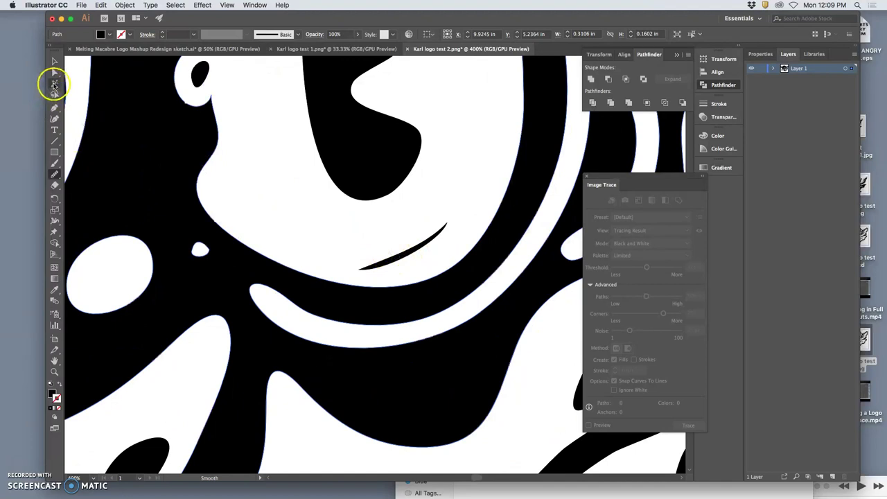
left_click(54, 173)
left_click(76, 186)
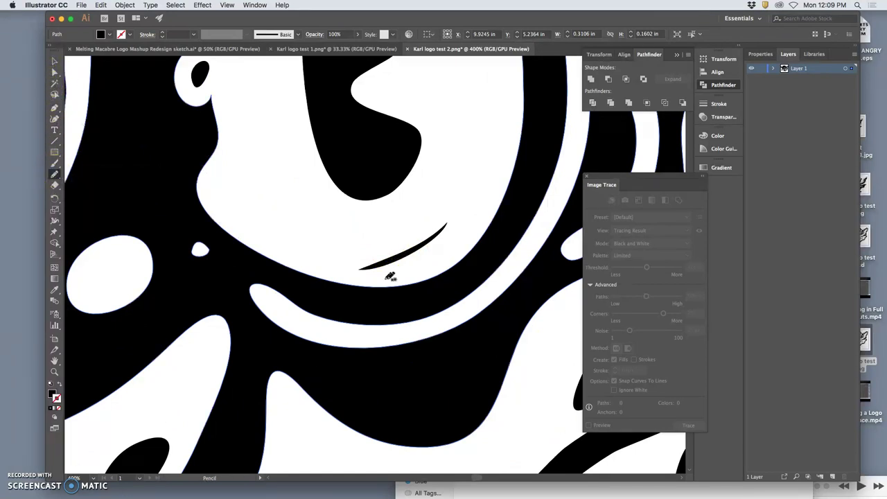
left_click(403, 257, "super")
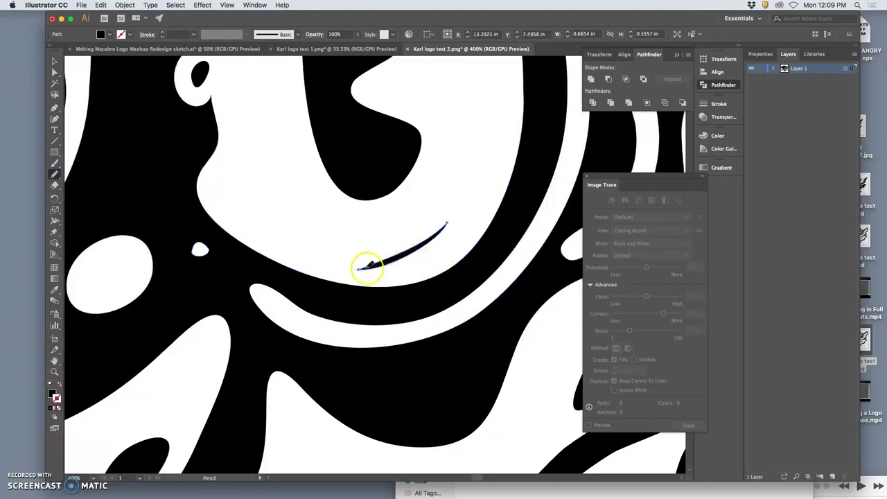
left_click_drag(357, 268, 360, 269)
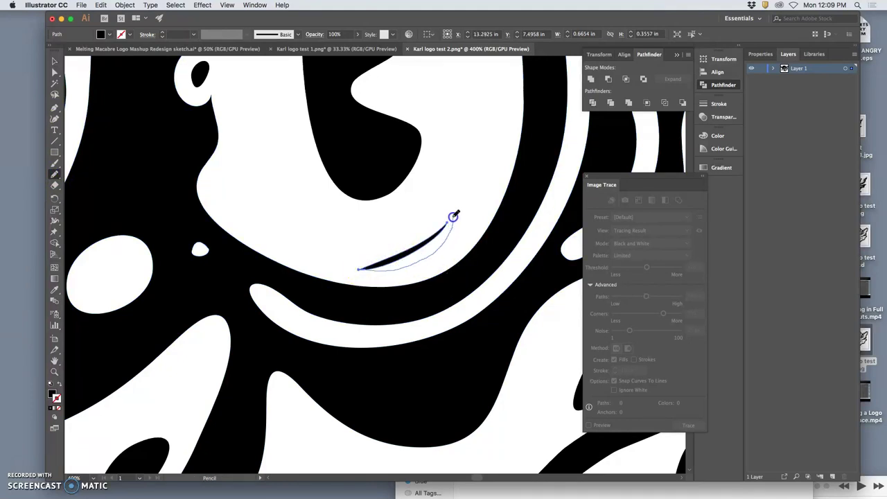
mouse_move(434, 234)
left_mouse_down()
mouse_move(398, 273)
mouse_move(397, 262)
mouse_move(357, 270)
left_mouse_up()
left_click_drag(420, 248, 434, 244)
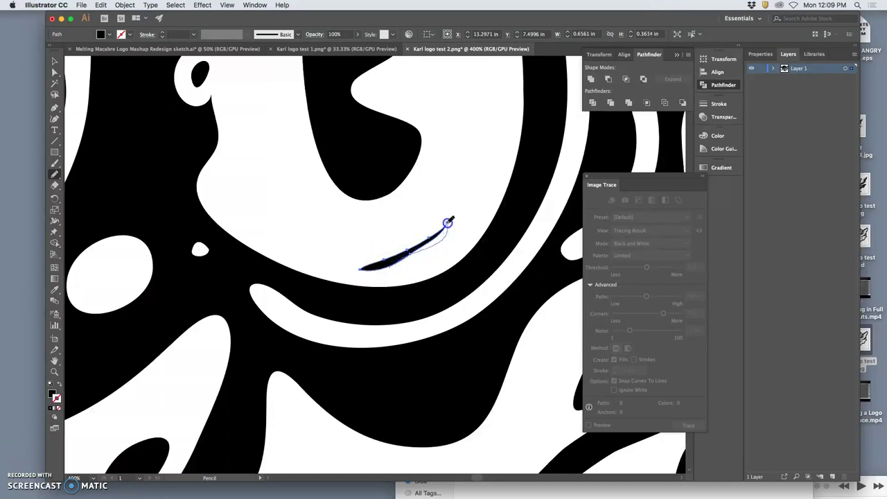
Try to reshape the outer end and upper edge of the larger eye's bottom line with the Pencil tool, undoing the strokes.
left_click_drag(438, 233, 430, 238)
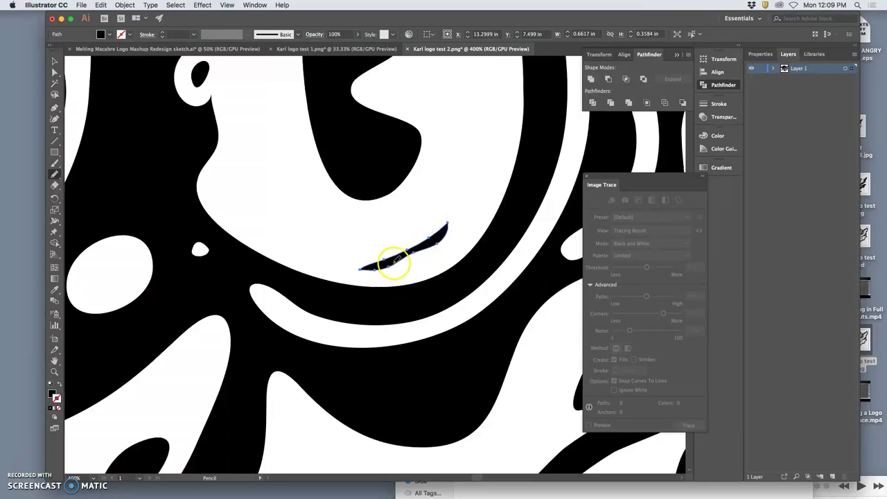
left_click_drag(371, 267, 362, 268)
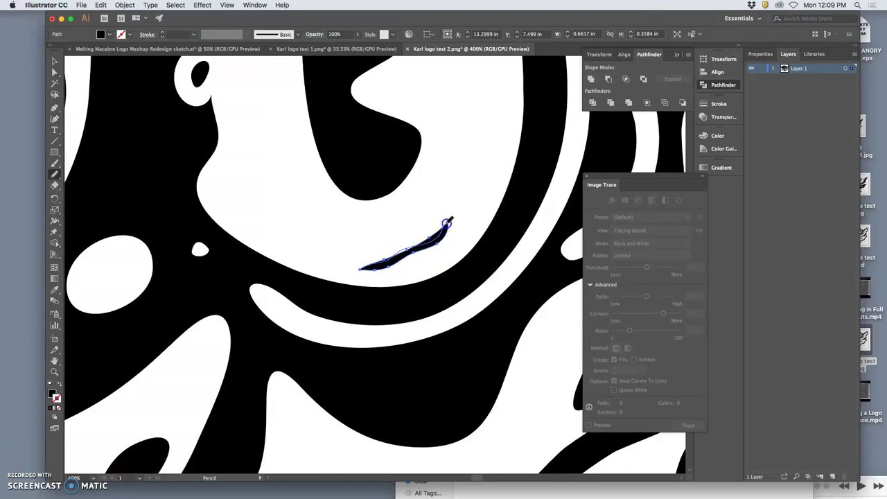
left_click_drag(473, 229, 405, 262)
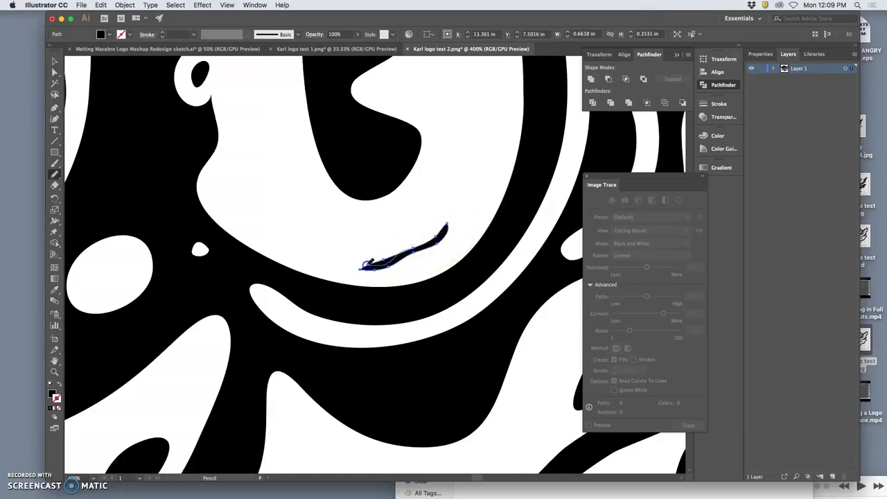
left_click(413, 337, "super")
scroll(414, 338, "down", 5)
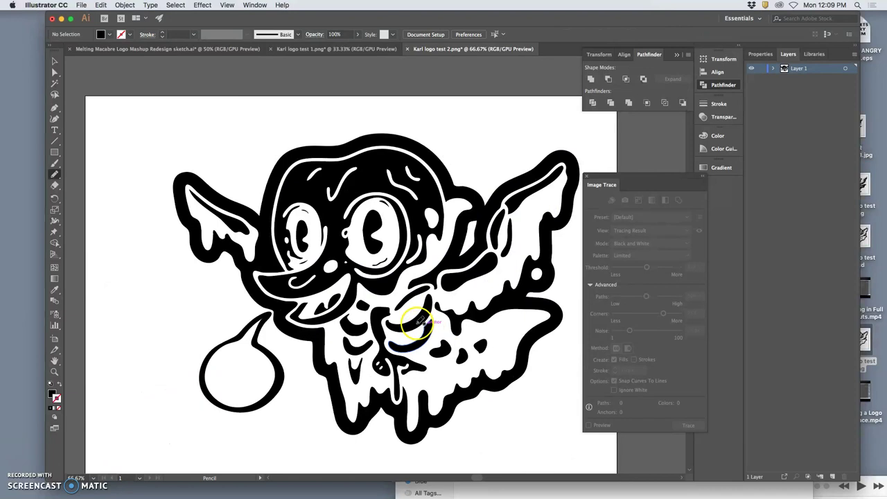
left_click(419, 323, "super")
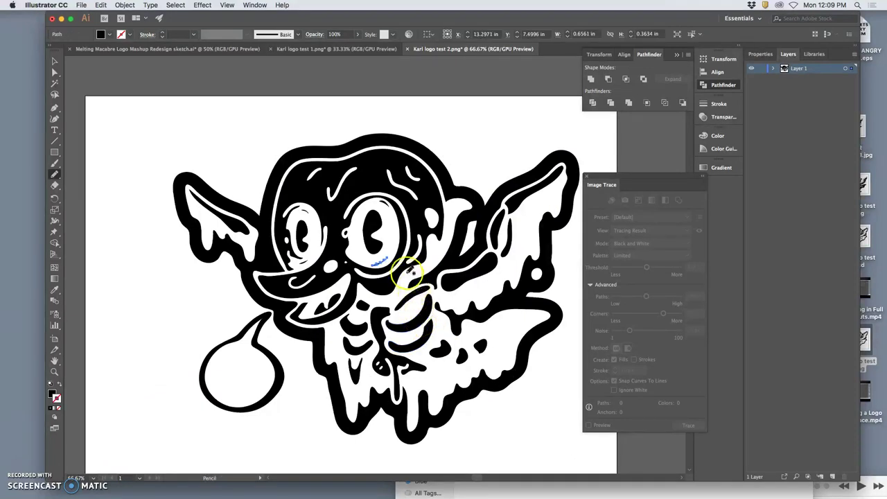
Even out the upper edge of the black line at the bottom of the larger eye with the Smooth tool.
scroll(405, 269, "up", 3)
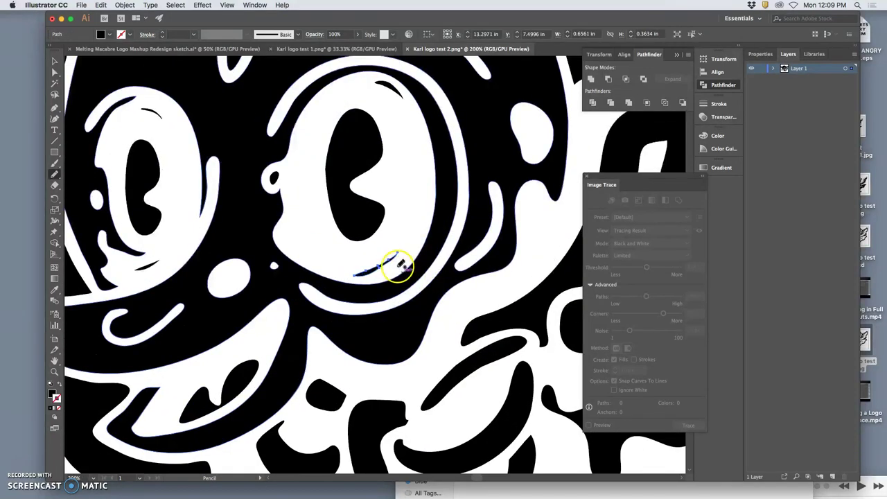
scroll(392, 250, "up", 2)
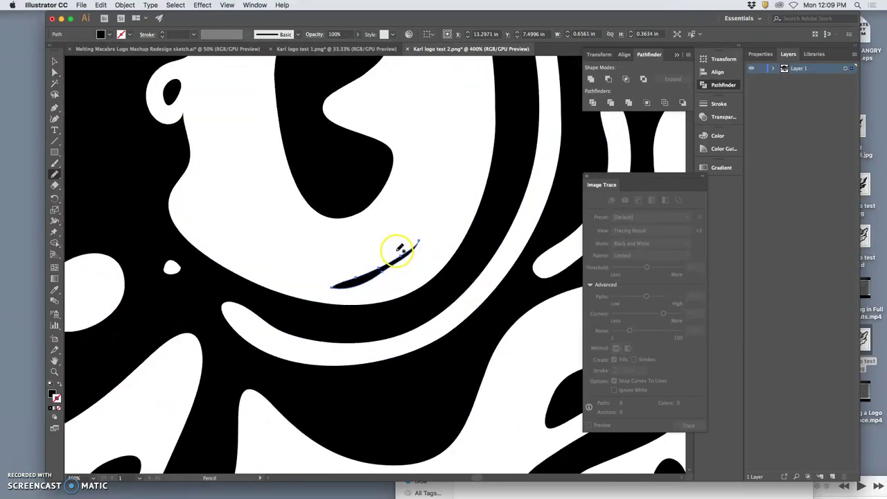
left_click_drag(55, 174, 90, 197)
mouse_move(385, 252)
left_mouse_down()
mouse_move(348, 277)
mouse_move(382, 273)
mouse_move(346, 277)
mouse_move(428, 240)
mouse_move(394, 259)
left_mouse_up()
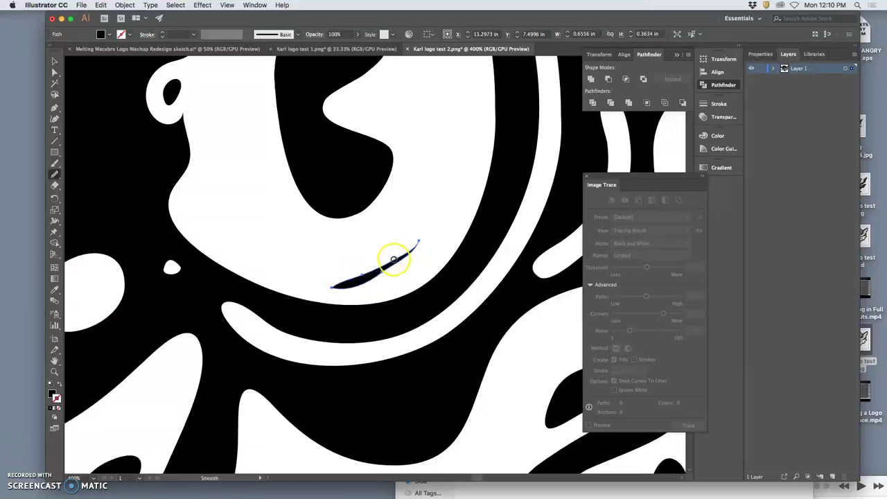
Fill out the outer half of the larger eye's bottom line by redrawing its edges with the Pencil tool.
left_click(55, 175)
left_click(97, 185)
left_click_drag(347, 239, 390, 260)
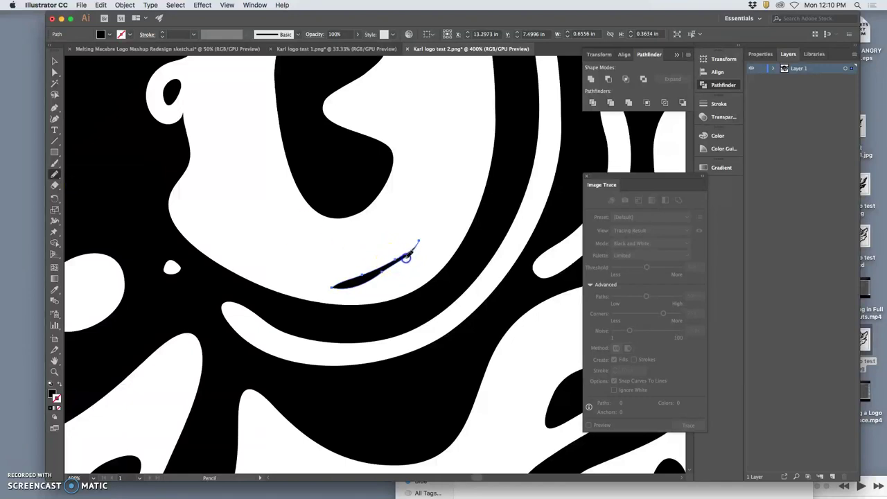
mouse_move(373, 279)
left_mouse_down()
mouse_move(356, 297)
mouse_move(390, 281)
mouse_move(391, 268)
left_mouse_up()
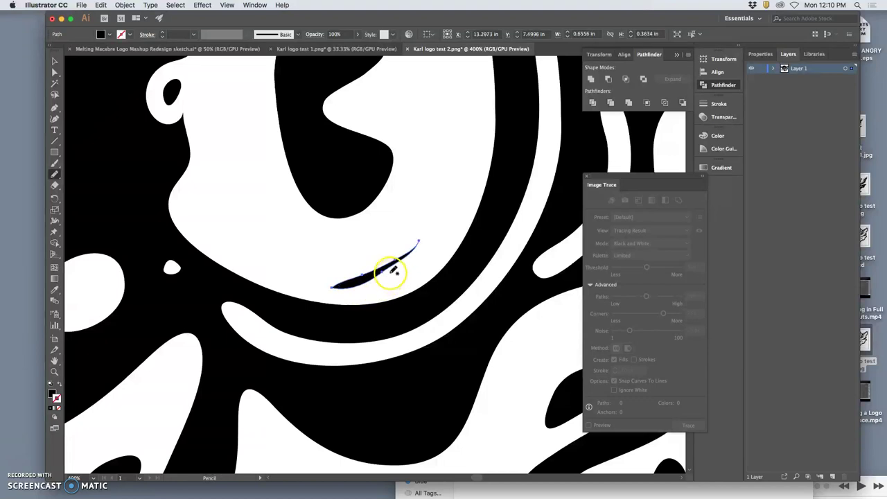
Pull the outer tip of the larger eye's bottom line outward with Direct Selection and redraw its lower edge with the Pencil tool.
left_click(54, 73)
left_click(341, 183)
left_click_drag(418, 240, 430, 240)
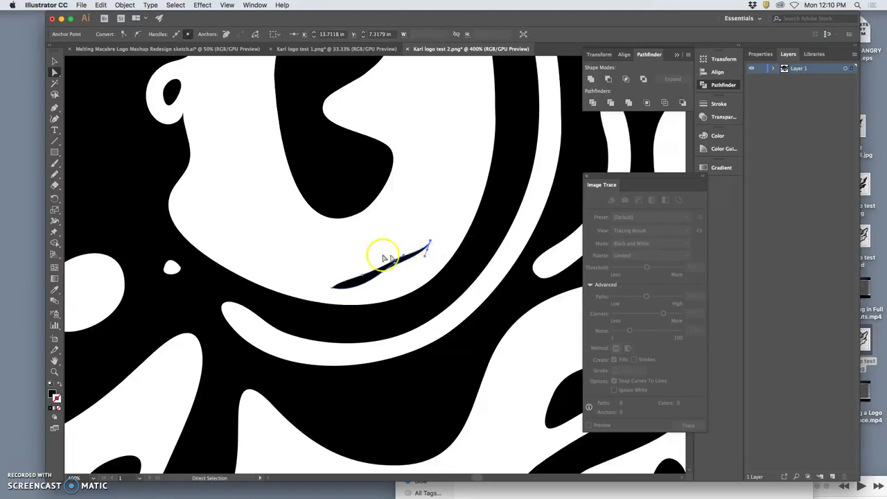
left_click(54, 174)
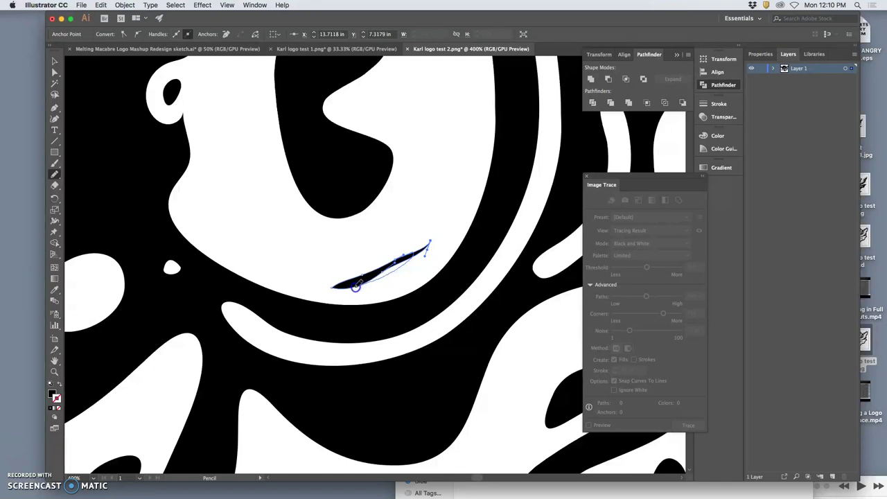
mouse_move(355, 287)
left_mouse_down()
mouse_move(421, 297)
mouse_move(382, 268)
mouse_move(355, 284)
mouse_move(346, 280)
mouse_move(369, 265)
mouse_move(391, 280)
mouse_move(397, 254)
left_mouse_up()
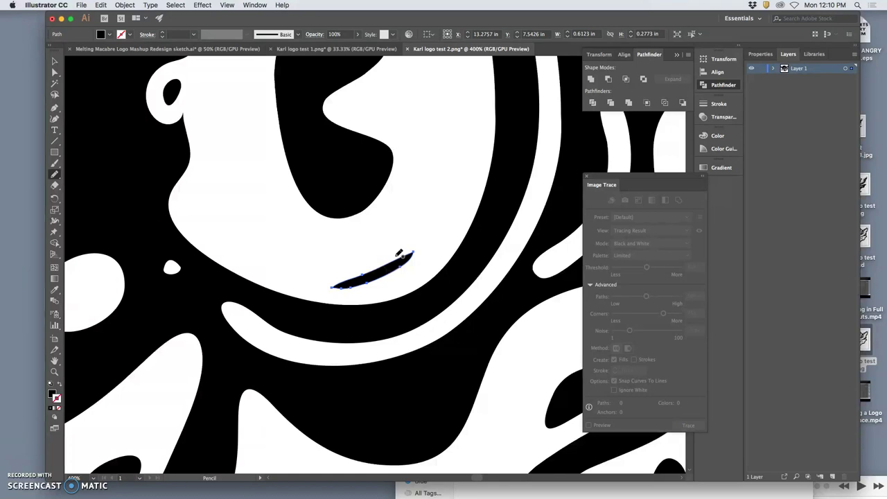
Round the inner end of the larger eye's bottom line and redraw its lower edge as a longer curve toward the outer side.
mouse_move(398, 244)
left_mouse_down()
mouse_move(356, 285)
mouse_move(335, 285)
left_mouse_up()
left_click_drag(340, 298, 335, 285)
mouse_move(385, 284)
left_mouse_down()
mouse_move(426, 251)
mouse_move(378, 289)
mouse_move(352, 284)
left_mouse_up()
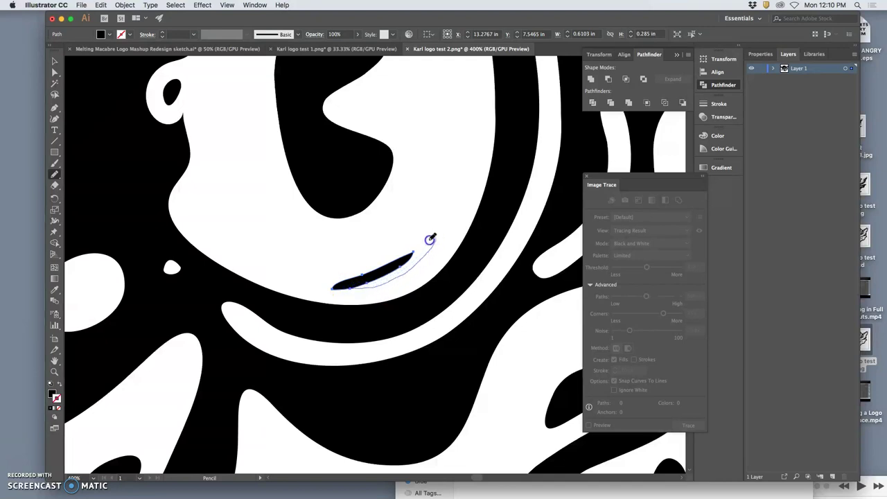
mouse_move(382, 269)
left_mouse_down()
mouse_move(351, 283)
mouse_move(379, 259)
mouse_move(366, 286)
mouse_move(335, 288)
left_mouse_up()
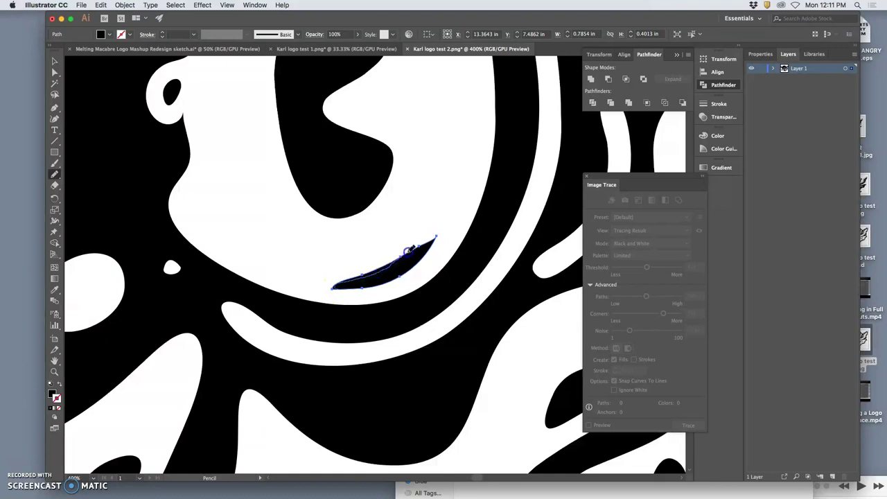
Slim the larger eye's bottom line into an even curve with a pointed outer tip by redrawing its upper edge, and deselect it.
left_click_drag(434, 240, 375, 273)
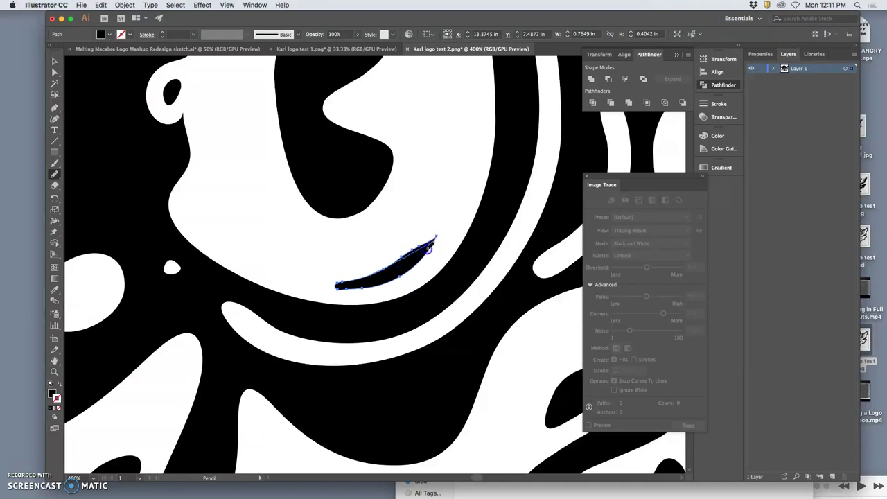
mouse_move(405, 279)
left_mouse_down()
mouse_move(391, 307)
mouse_move(404, 279)
mouse_move(360, 278)
left_mouse_up()
mouse_move(435, 240)
left_mouse_down()
mouse_move(412, 271)
mouse_move(391, 264)
mouse_move(347, 287)
mouse_move(342, 281)
left_mouse_up()
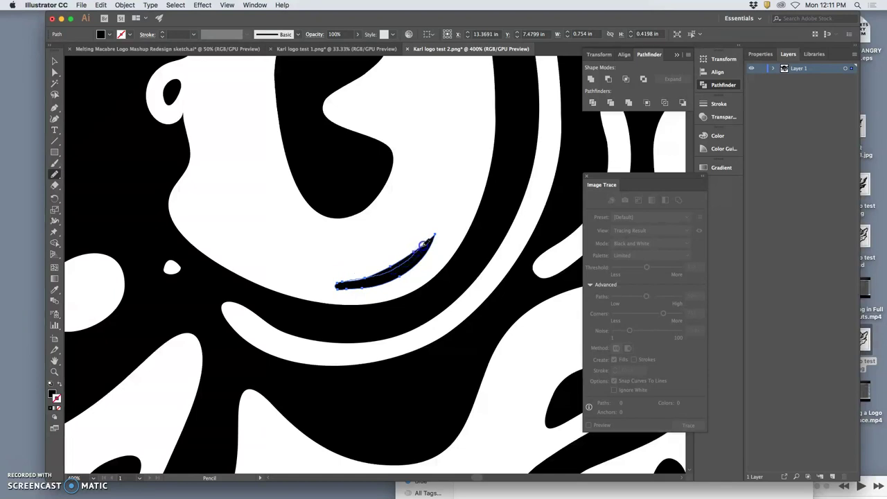
left_click_drag(424, 244, 431, 239)
left_click(438, 261, "super")
left_click(398, 317, "super")
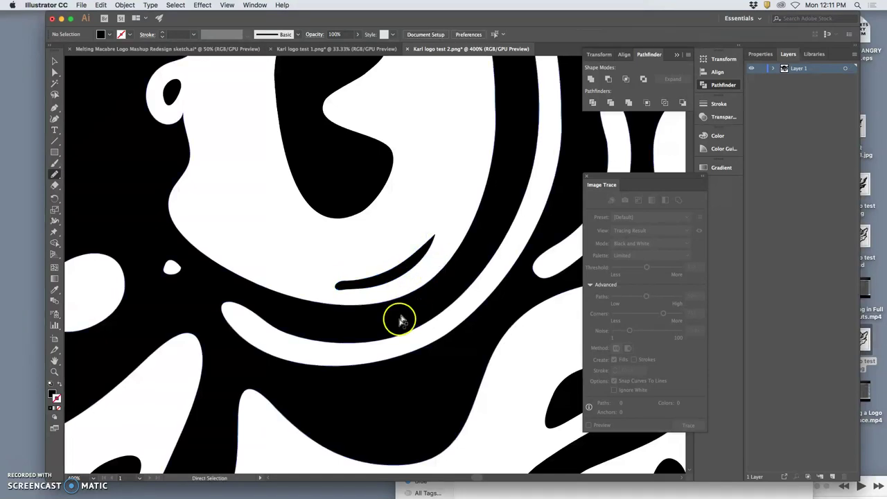
Try to redraw the inner end of the larger eye's bottom line with the Pencil tool, and undo the stroke.
left_click(372, 282, "super")
left_click_drag(348, 284, 370, 287)
key("super+z")
left_click(382, 296, "super")
Thin the side of the round bubble's outline that faces the character by redrawing its outer edge with the Pencil tool.
key("super+minus")
key("super+minus")
key("super+minus")
key("super+minus")
key("super+minus")
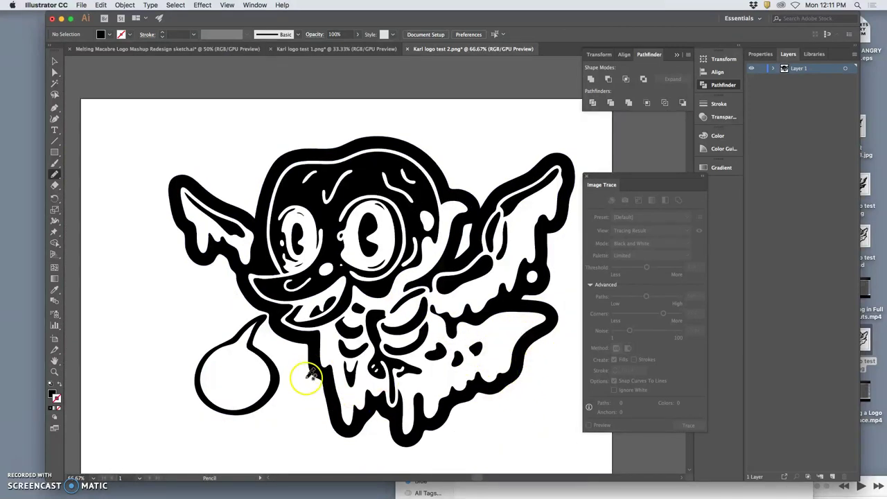
left_click(276, 371, "super")
left_click_drag(276, 371, 258, 345)
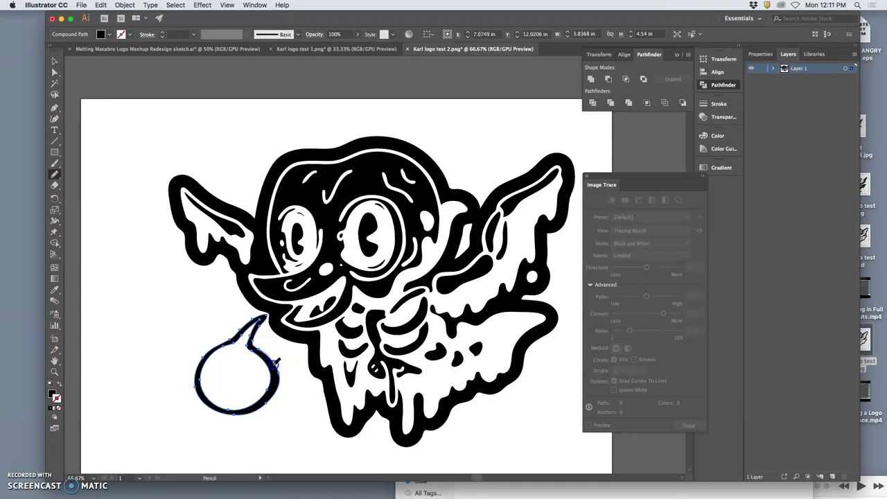
left_click_drag(271, 397, 262, 409)
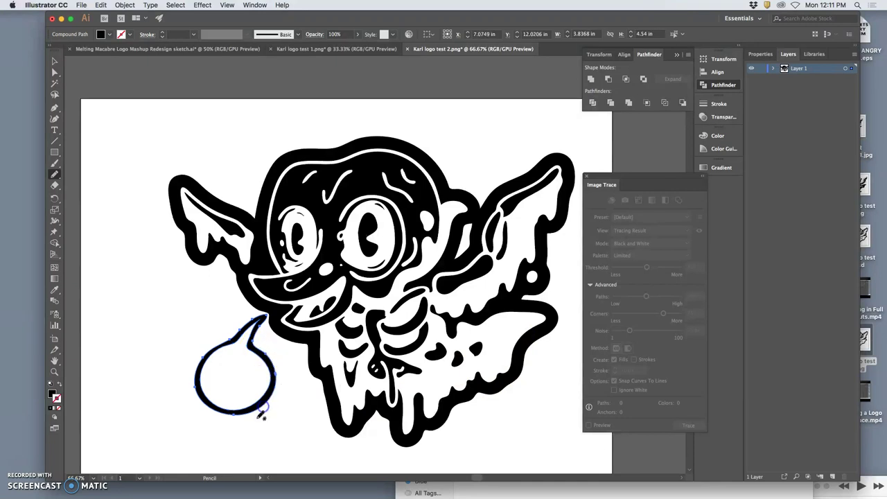
left_click(298, 405, "super")
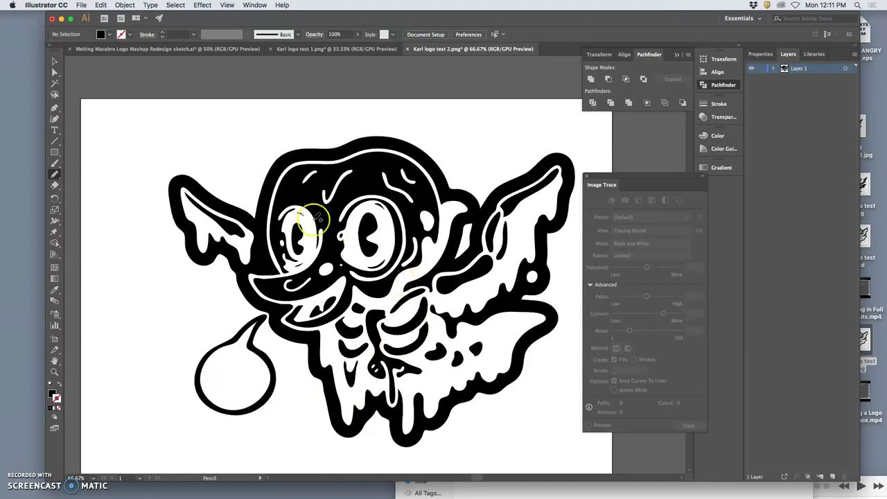
Examine the Karl logo test 1.png artwork at 66.67% zoom for comparison and return to Karl logo test 2.png.
left_click(337, 49)
key("super+equal")
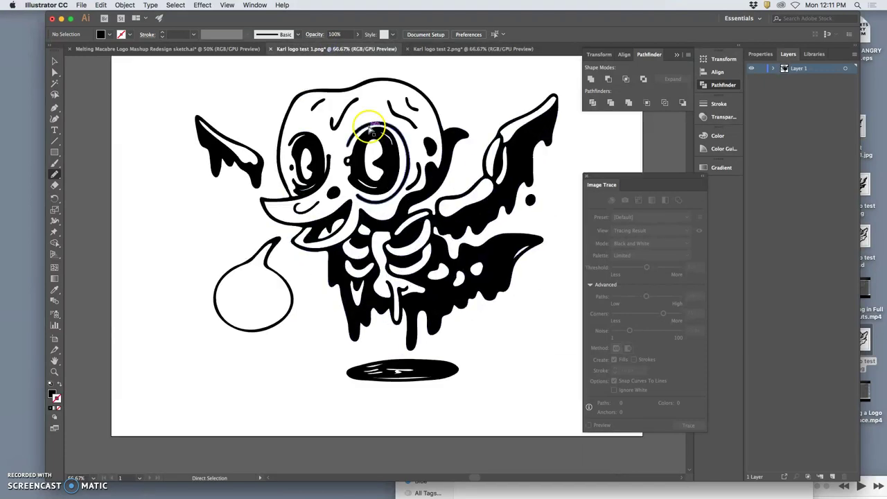
scroll(374, 187, "up", 3)
scroll(376, 193, "right", 1)
left_click(449, 52)
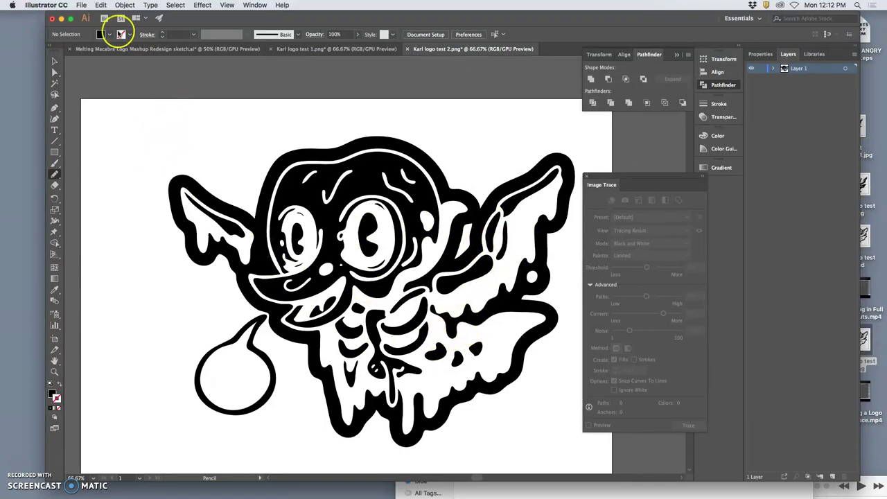
Save the artwork to the Desktop as Karl logo test 2.eps in Illustrator EPS format with the default EPS options.
left_click(81, 5)
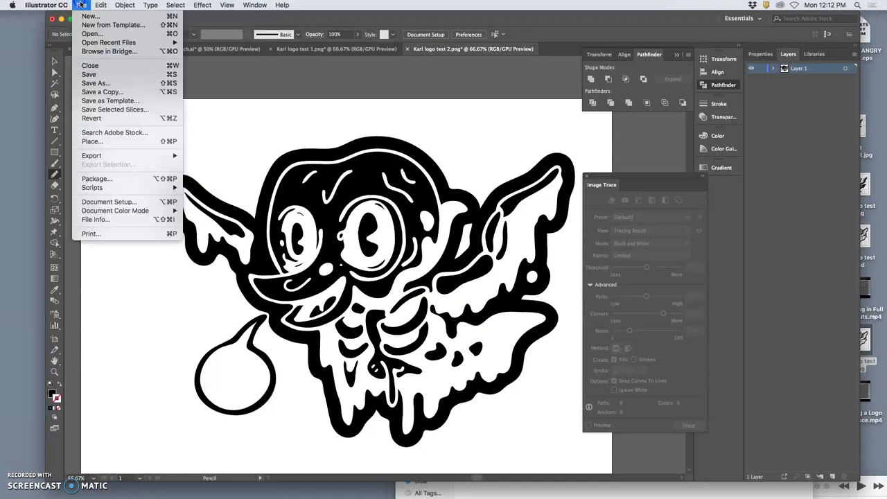
left_click(97, 83)
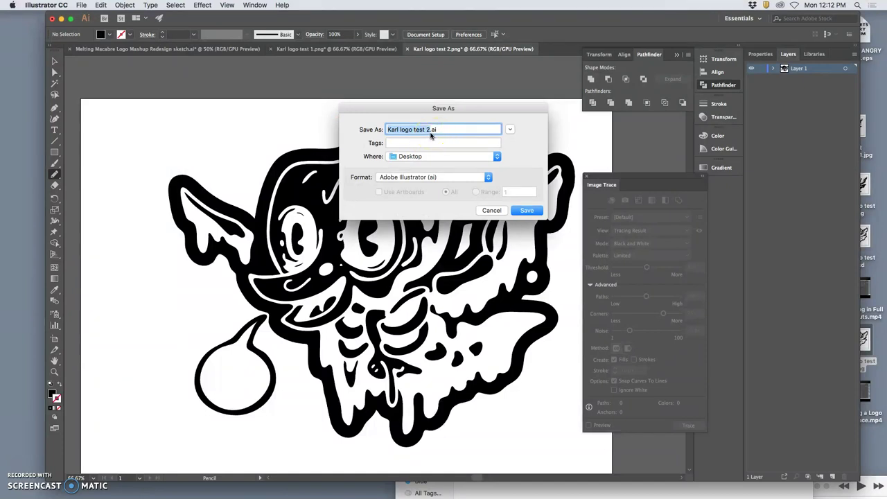
left_click(439, 179)
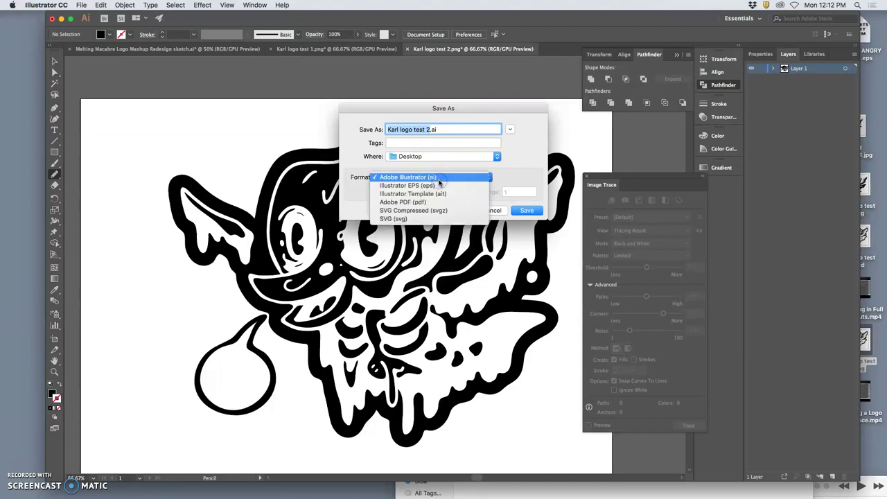
left_click(434, 186)
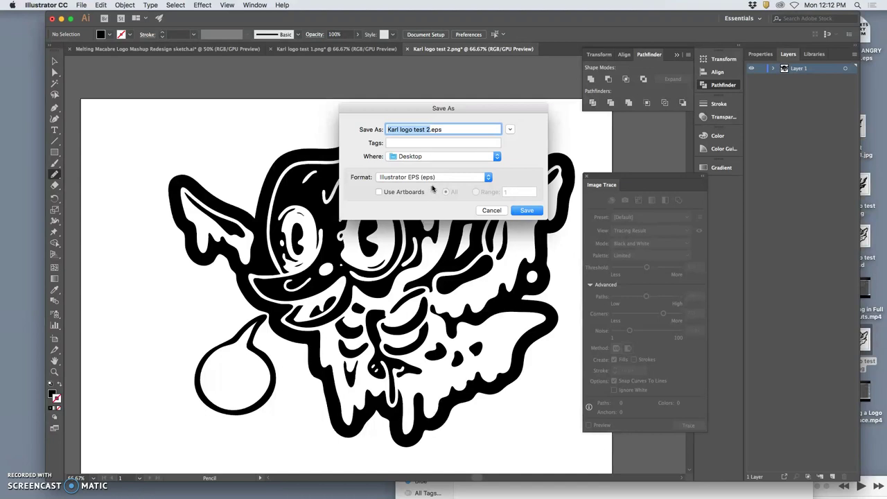
left_click(525, 211)
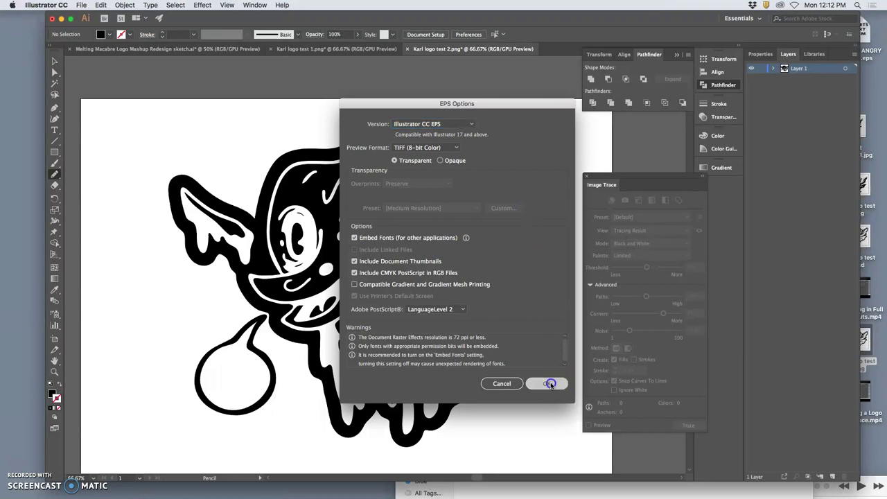
left_click(548, 384)
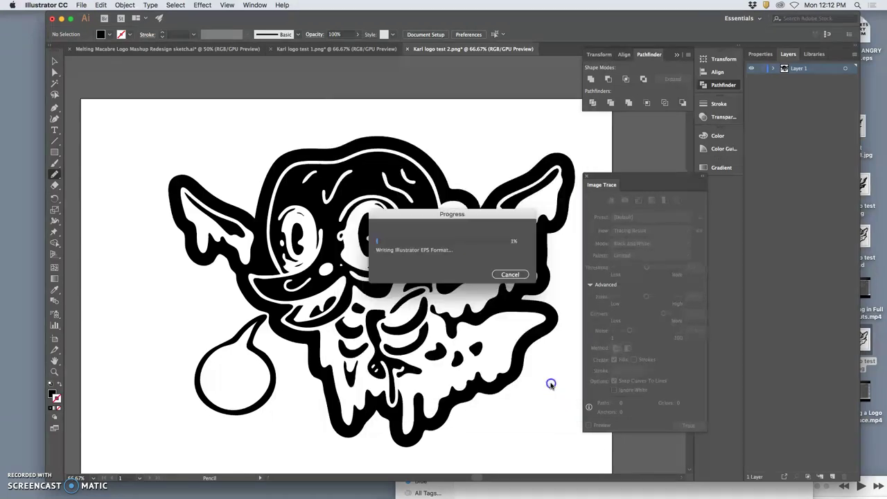
Save the Karl logo test 1.png document to the Desktop as Karl logo test 1.eps in Illustrator EPS format with the default EPS options.
left_click(319, 50)
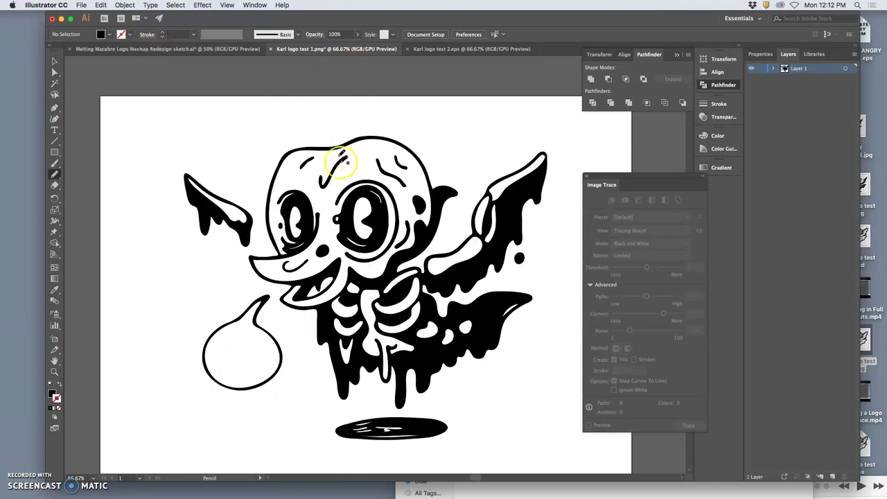
scroll(347, 166, "down", 2)
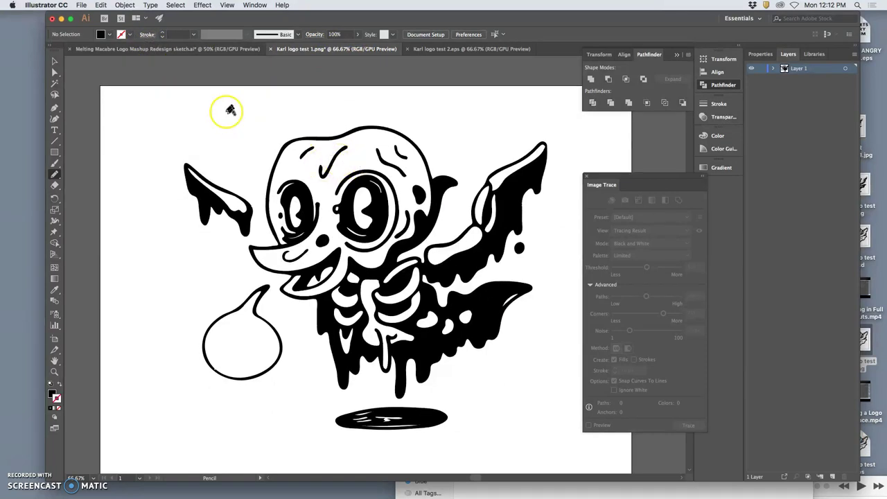
left_click(80, 5)
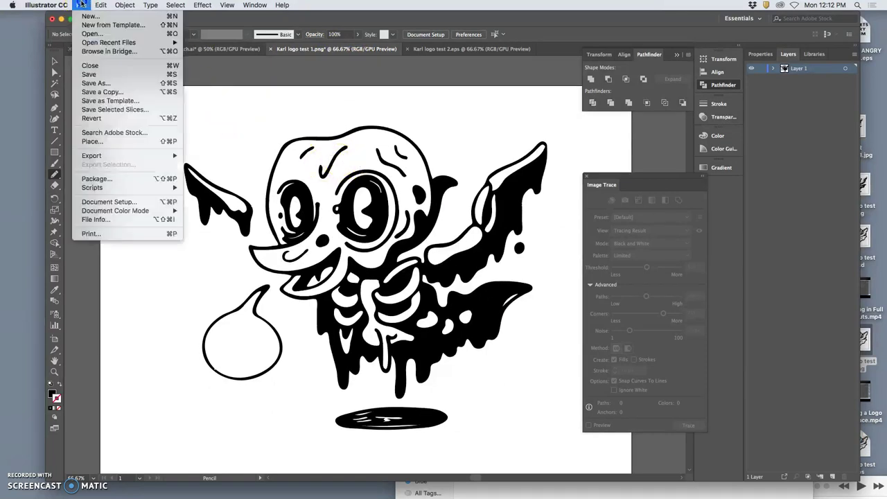
left_click(99, 82)
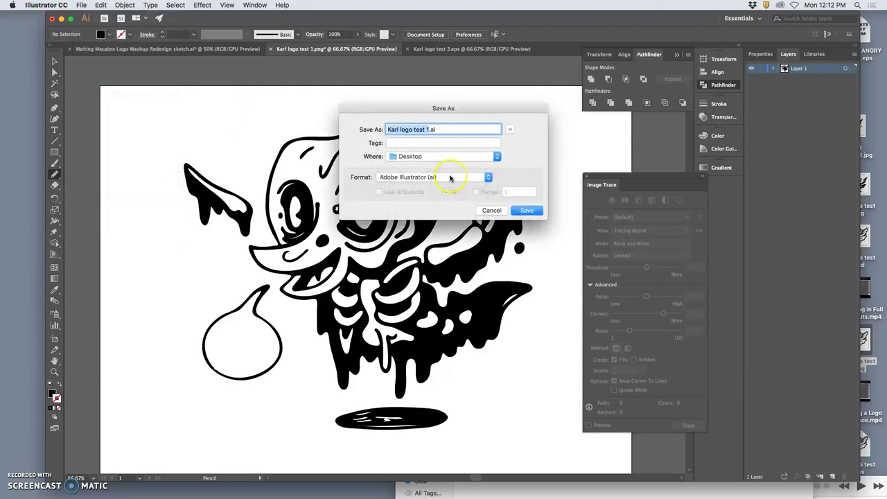
left_click(445, 179)
left_click(477, 191)
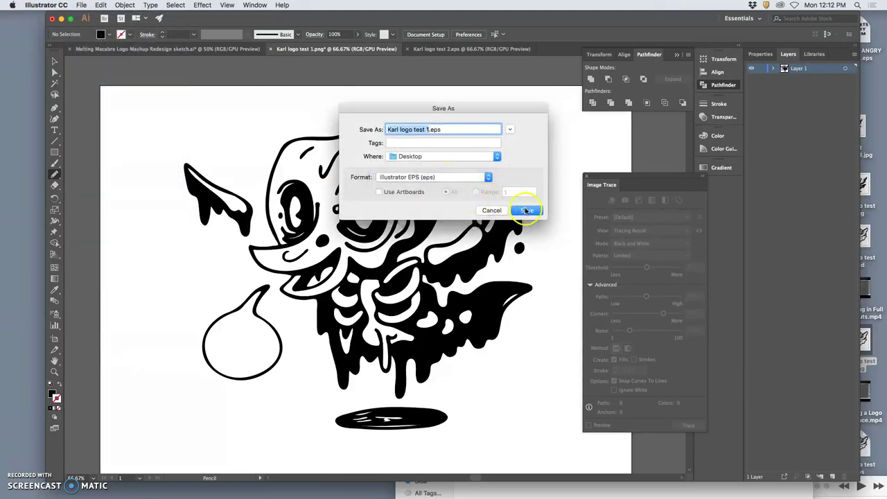
left_click(527, 210)
left_click(555, 384)
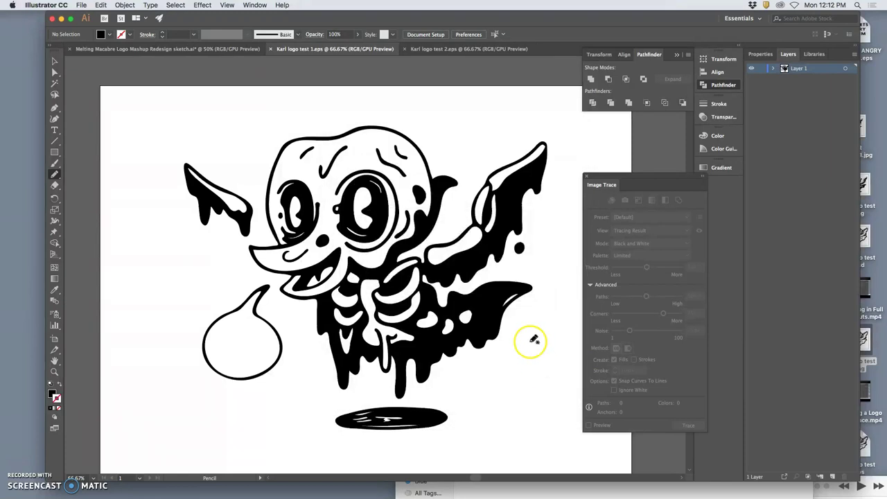
Open Karl logo test 2.eps from the desktop in Preview and shrink its window to a small size.
key("F11")
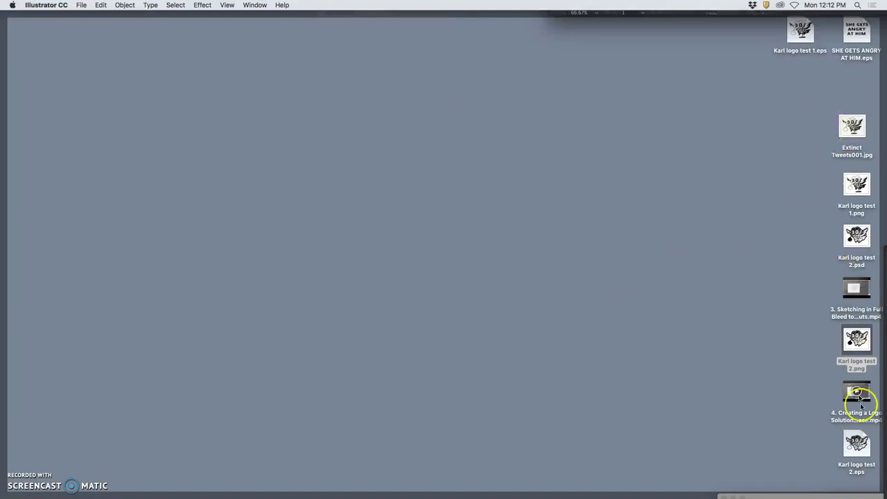
left_click(860, 443)
double_click(859, 442)
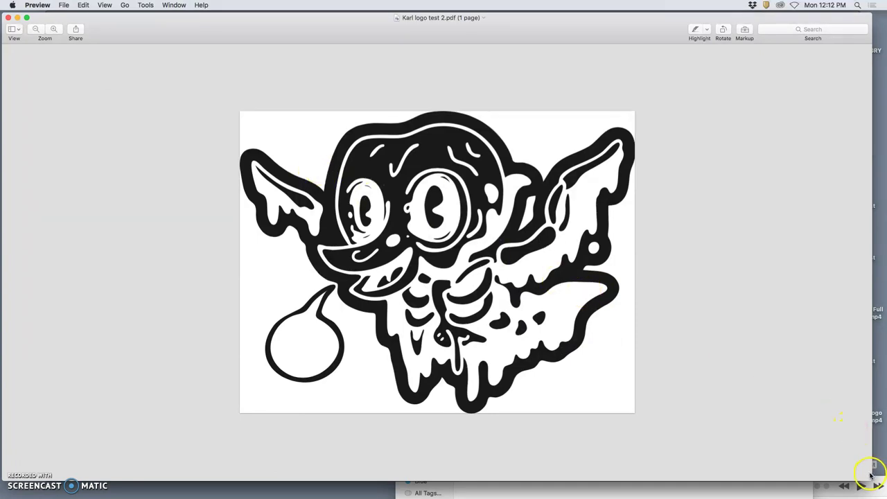
left_click_drag(846, 458, 226, 237)
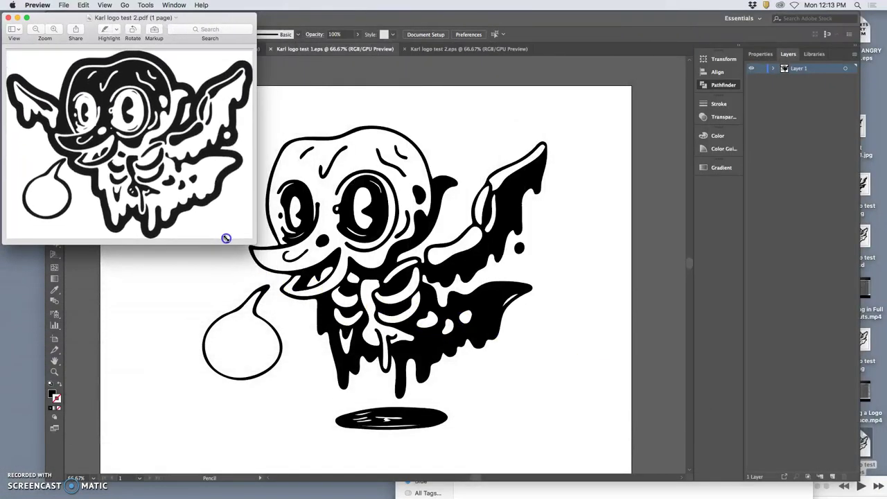
Switch back to Illustrator and close the Karl logo test 1.eps and Karl logo test 2.eps documents.
left_click(435, 98)
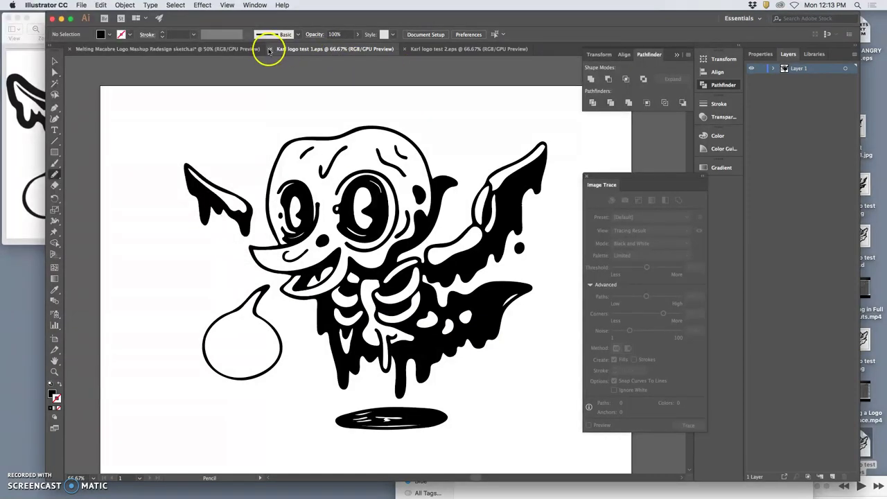
left_click(272, 49)
left_click(272, 50)
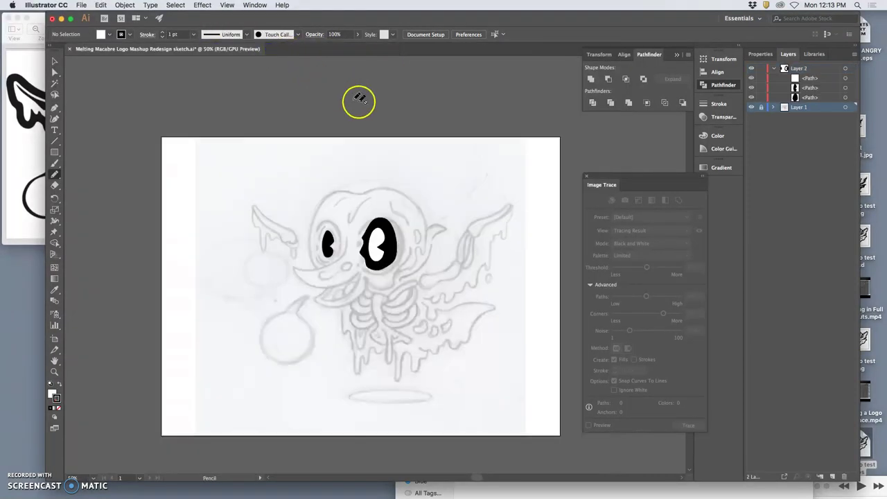
Close the Image Trace panel and reposition the Illustrator window so the desktop files beside it are exposed.
mouse_move(219, 19)
left_mouse_down()
mouse_move(340, 7)
mouse_move(306, 18)
left_mouse_up()
left_click(588, 179)
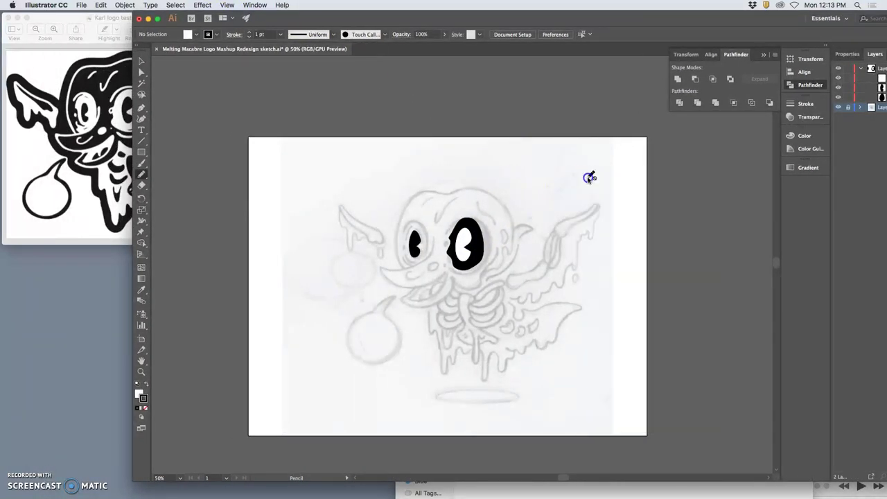
left_click_drag(784, 28, 676, 28)
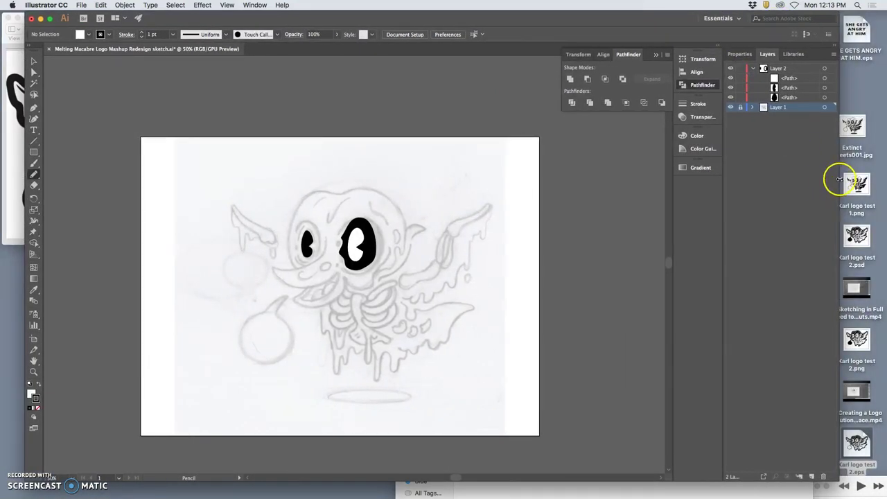
Resize and reposition the Illustrator window so the traced character in Preview stays visible beside the sketch document.
left_click_drag(839, 180, 683, 174)
left_click_drag(497, 32, 660, 8)
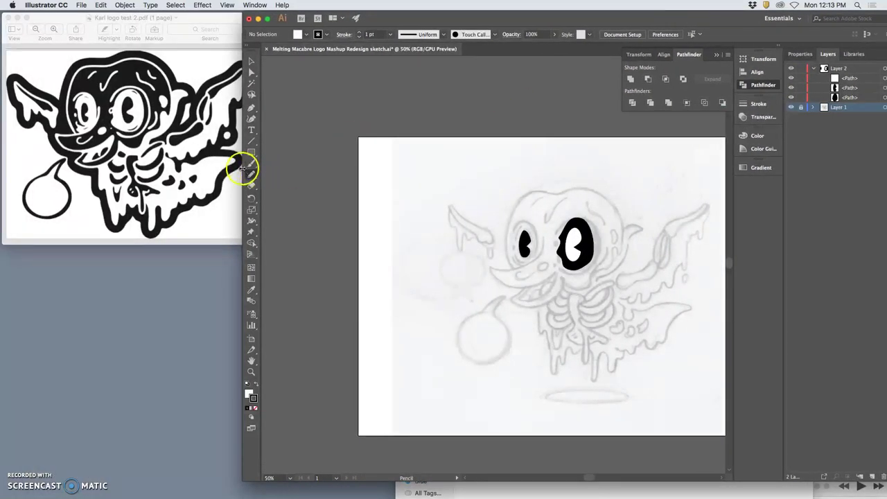
left_click_drag(247, 166, 300, 164)
scroll(463, 182, "right", 5)
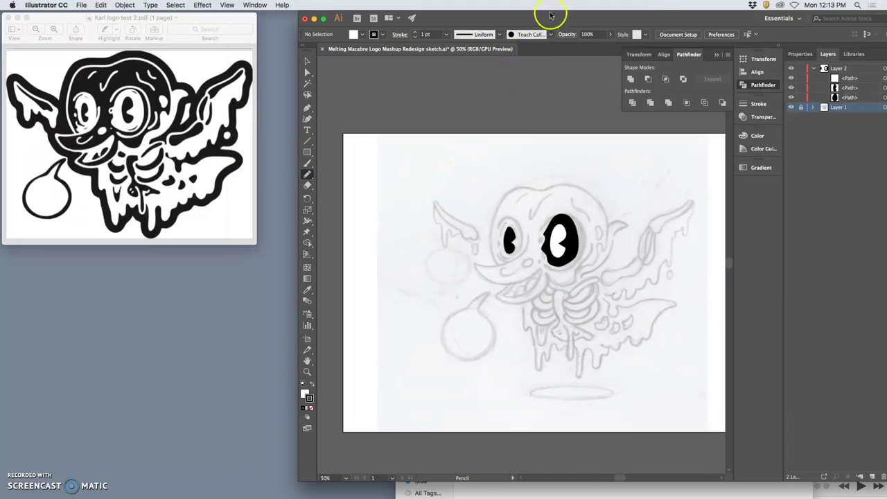
left_click_drag(549, 16, 518, 12)
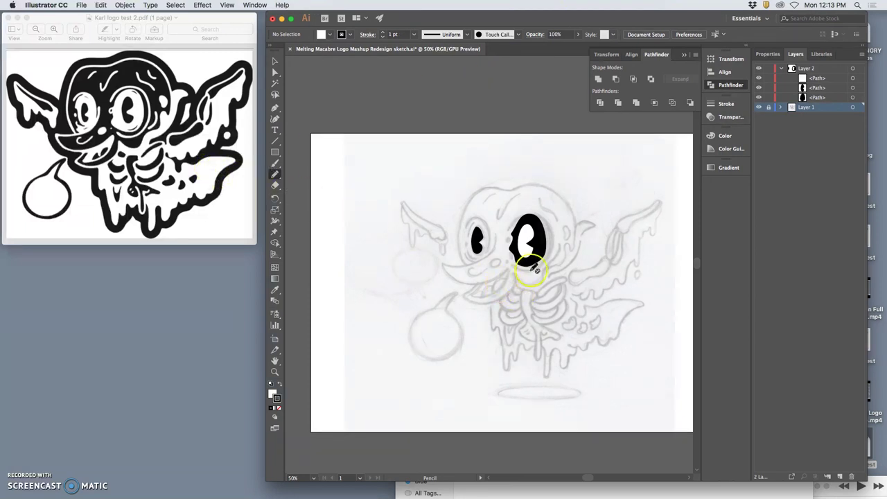
Add a new layer above Layer 2 and move the small black pupil path of the character's smaller eye into it.
left_click(759, 68)
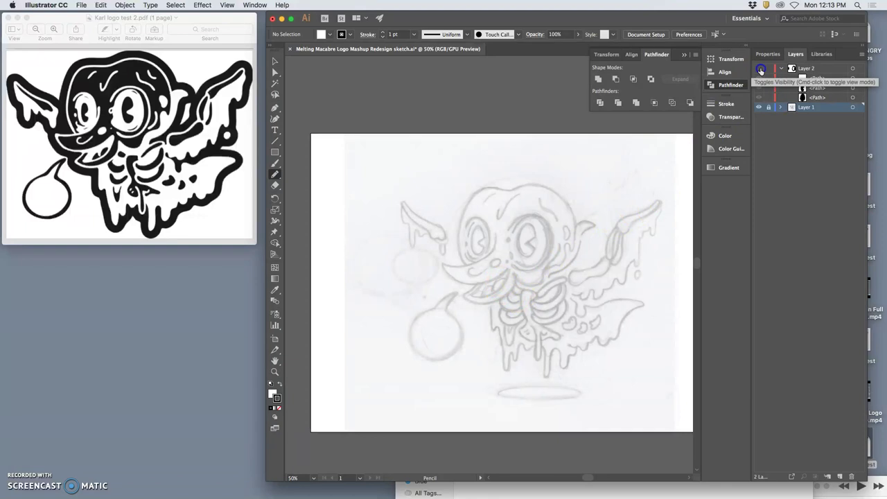
left_click(759, 68)
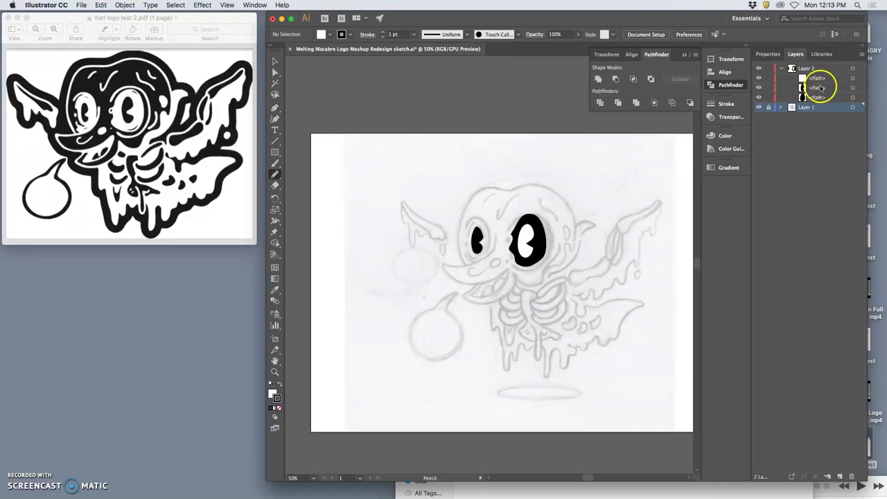
left_click(844, 90)
left_click(853, 88)
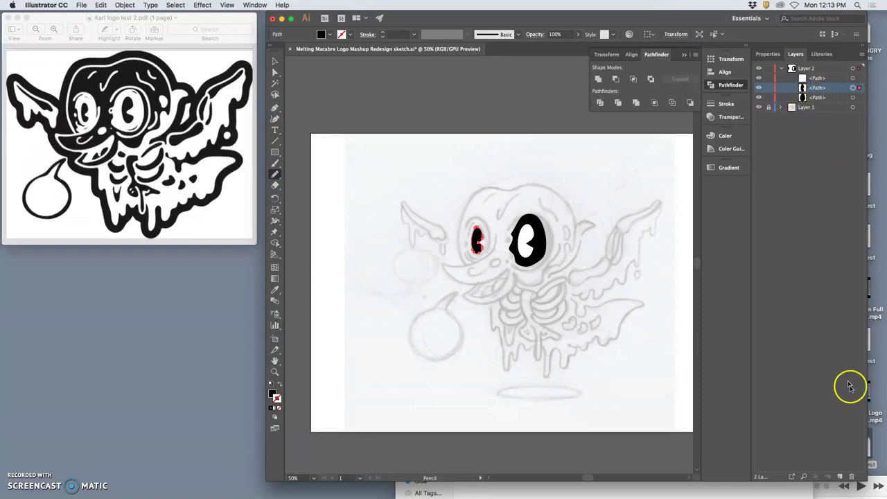
left_click(811, 68)
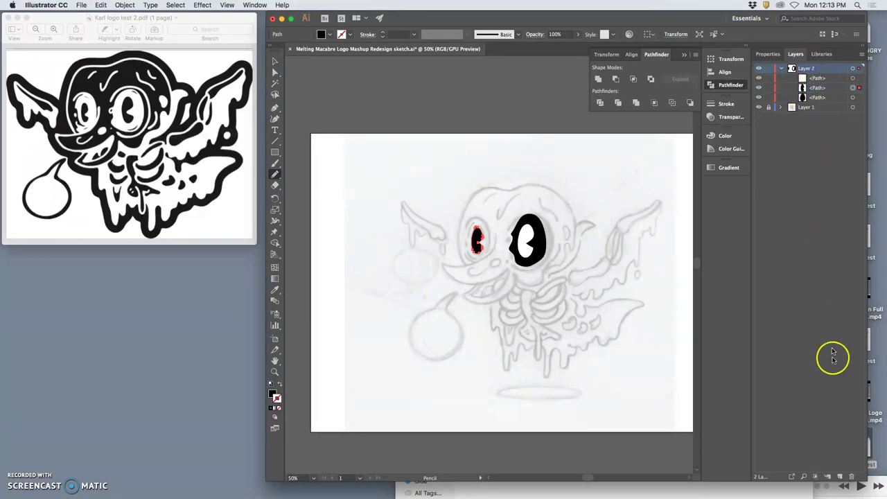
left_click(839, 477)
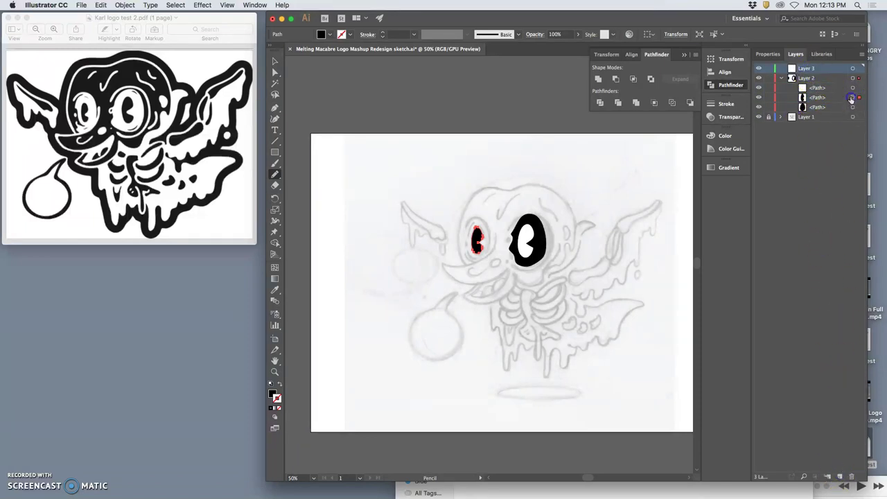
left_click_drag(852, 99, 828, 69)
Delete Layer 2 with the larger eye's paths, undoing the mistaken deletion of the small pupil.
left_click(827, 78)
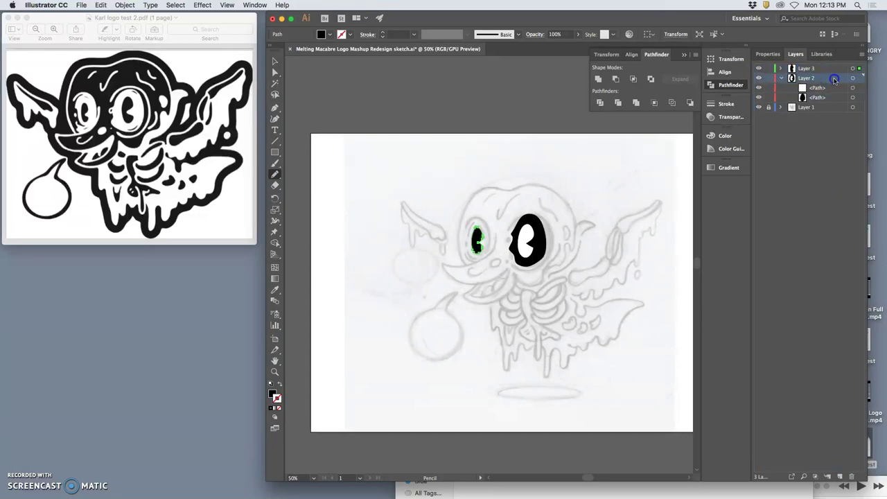
key("Delete")
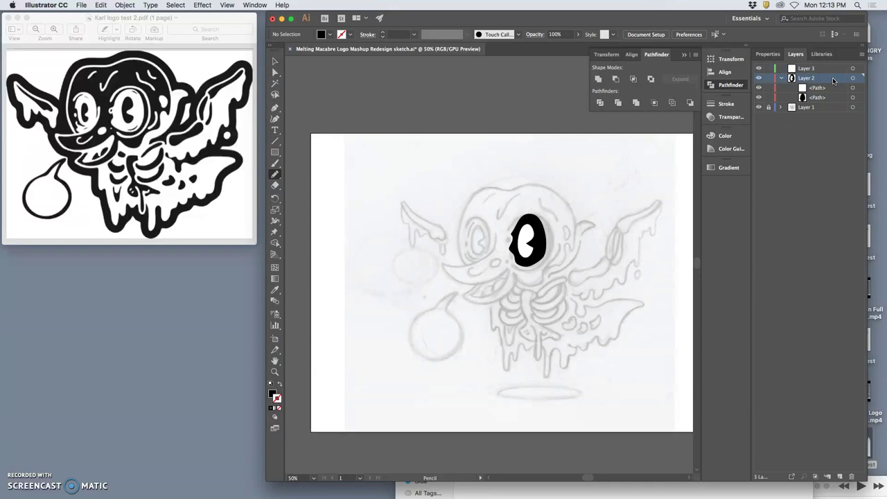
key("super+z")
left_click_drag(832, 78, 852, 477)
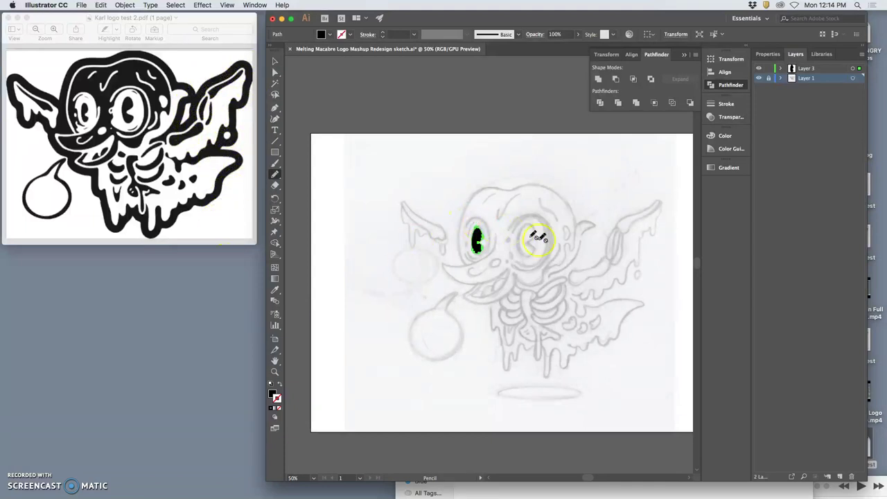
Lock and hide Layer 3 with the pupil, and add a new empty layer directly above the sketch layer.
left_click(768, 69)
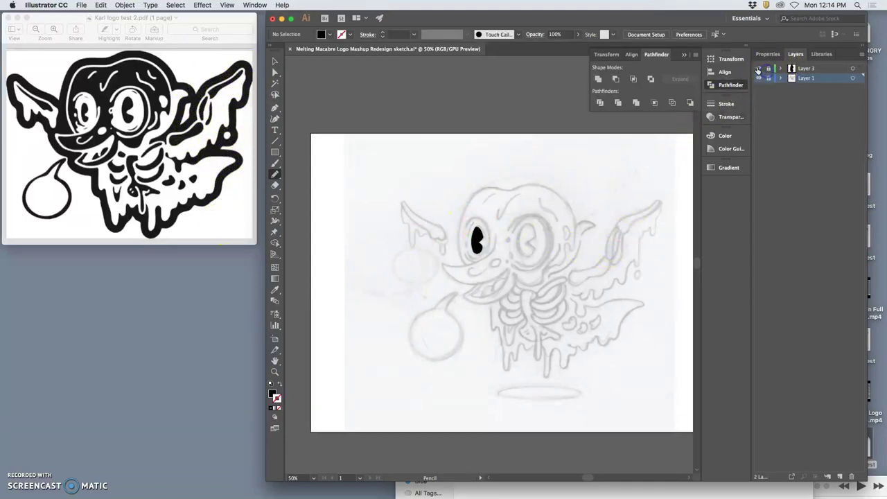
left_click(840, 477)
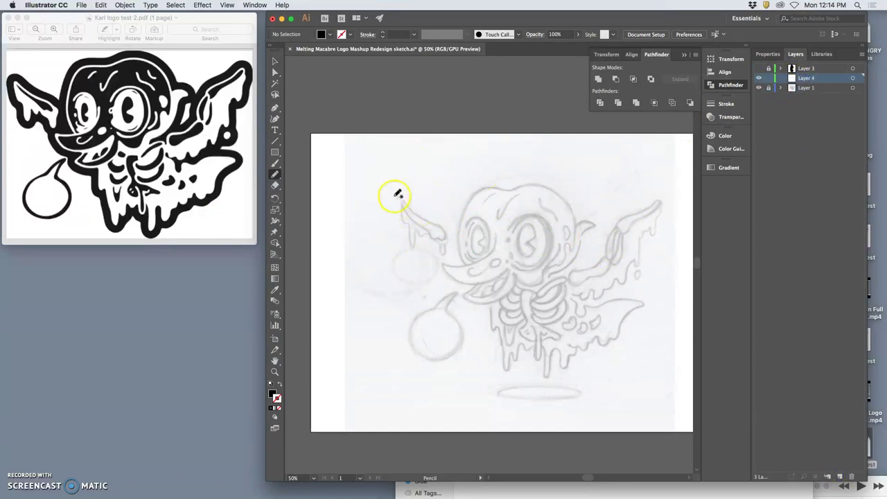